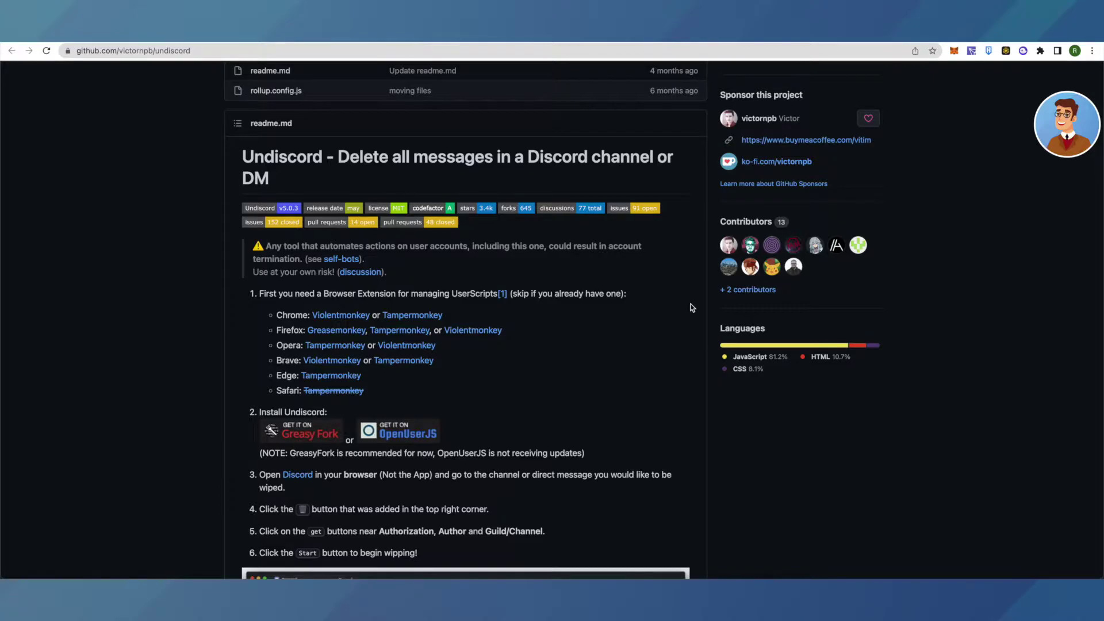
Review the Undiscord repository page and the installation instructions in its readme.
{"action": "scroll", "coordinate": [694, 318], "scroll_direction": "up", "scroll_amount": 6}
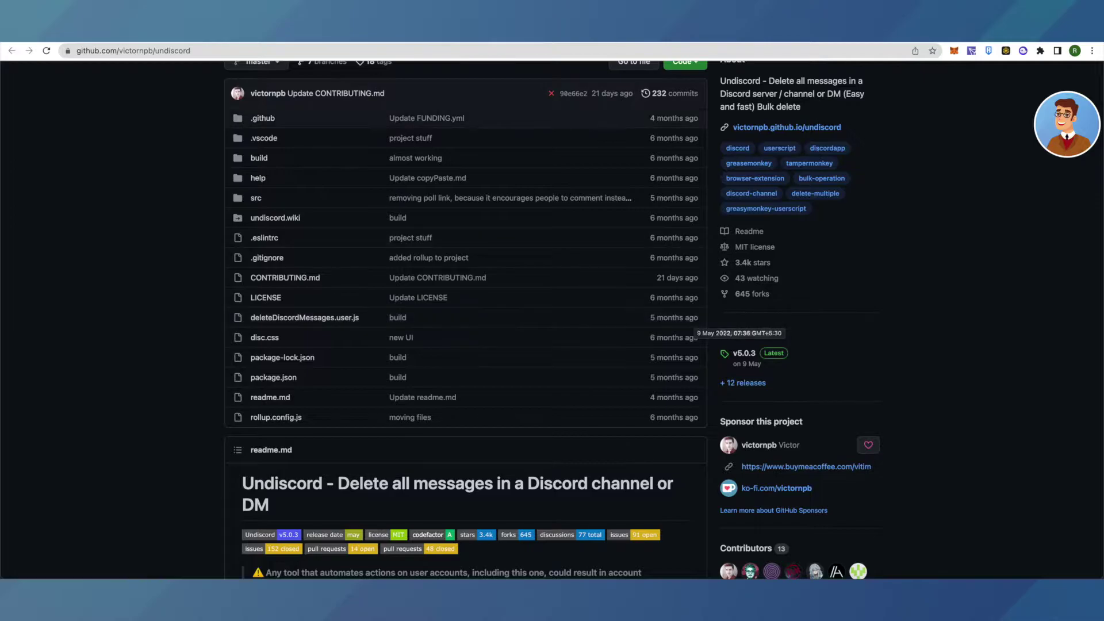
{"action": "key", "text": "alt+Left"}
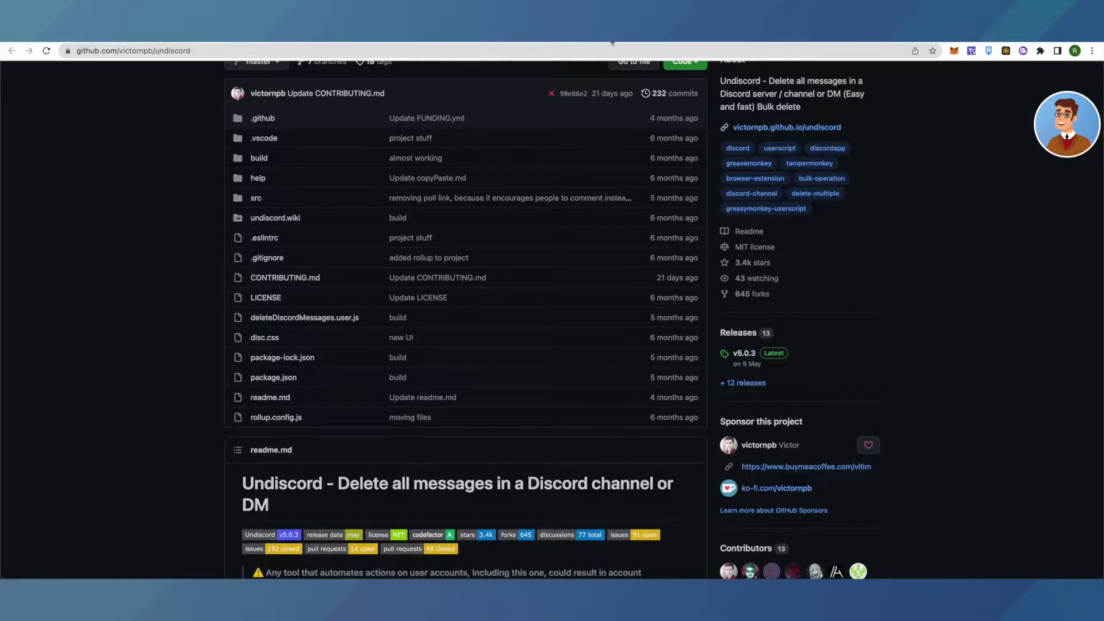
{"action": "scroll", "coordinate": [603, 301], "scroll_direction": "up", "scroll_amount": 5}
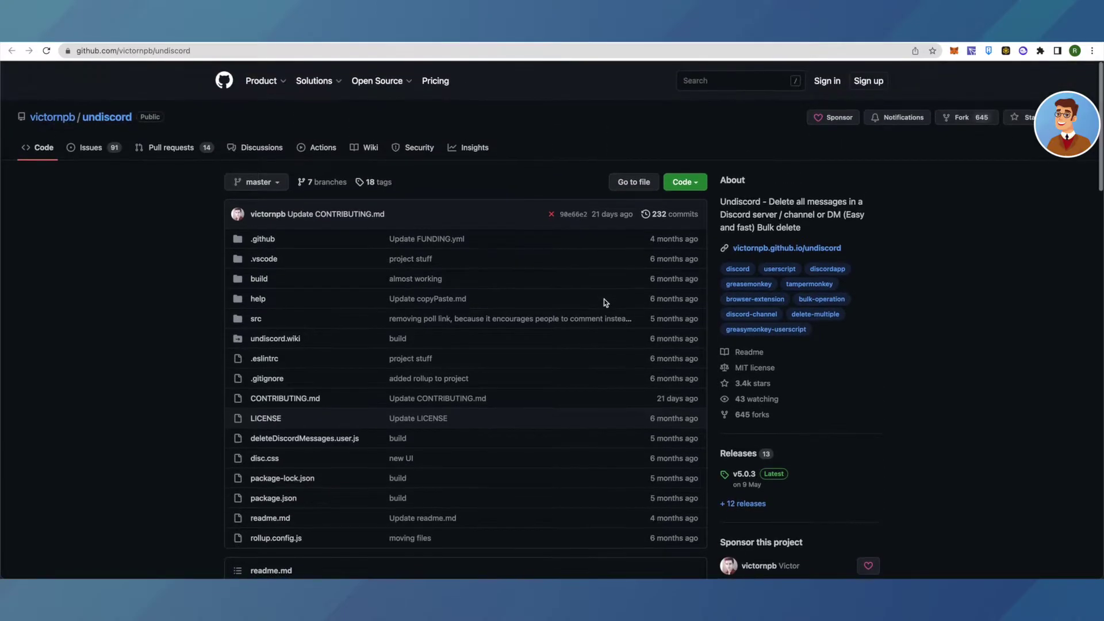
{"action": "scroll", "coordinate": [603, 301], "scroll_direction": "down", "scroll_amount": 4}
{"action": "scroll", "coordinate": [603, 299], "scroll_direction": "down", "scroll_amount": 4}
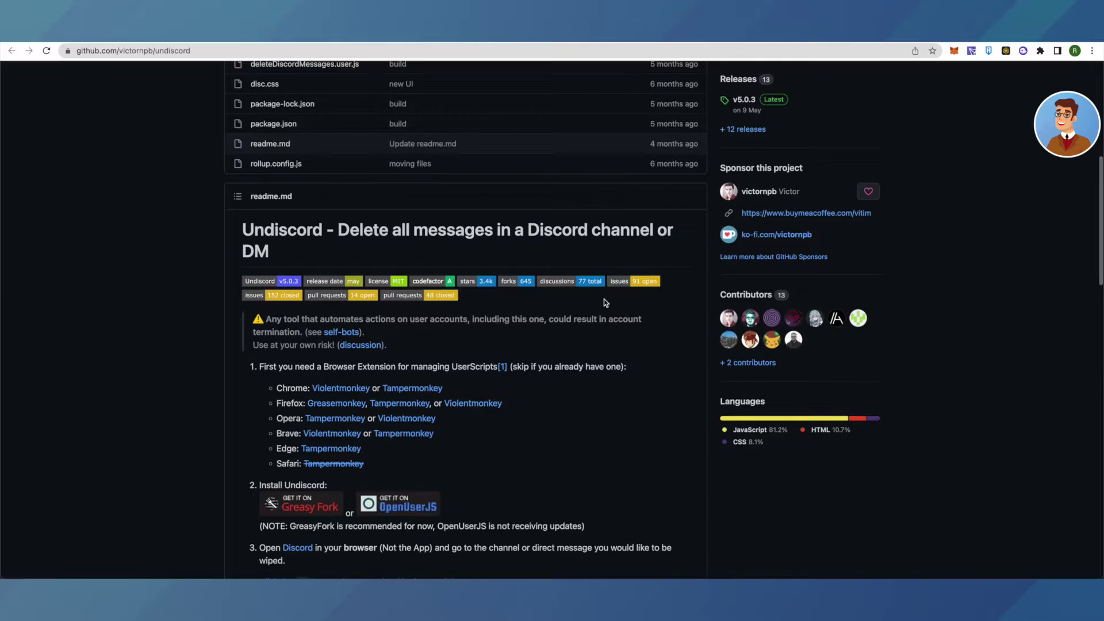
{"action": "scroll", "coordinate": [603, 301], "scroll_direction": "down", "scroll_amount": 2}
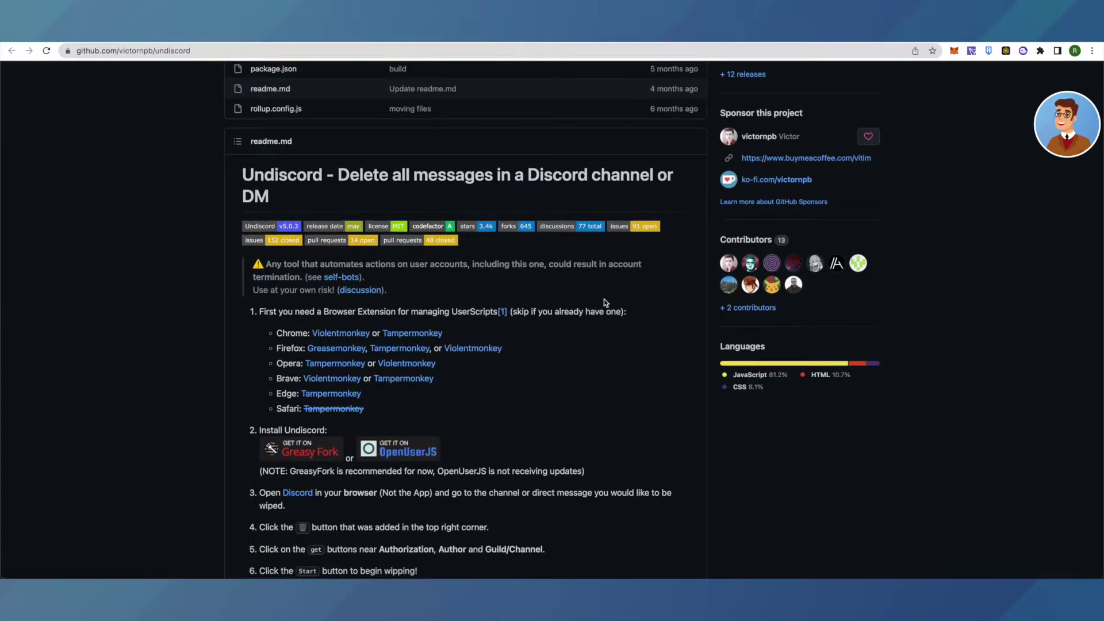
{"action": "scroll", "coordinate": [604, 302], "scroll_direction": "down", "scroll_amount": 1}
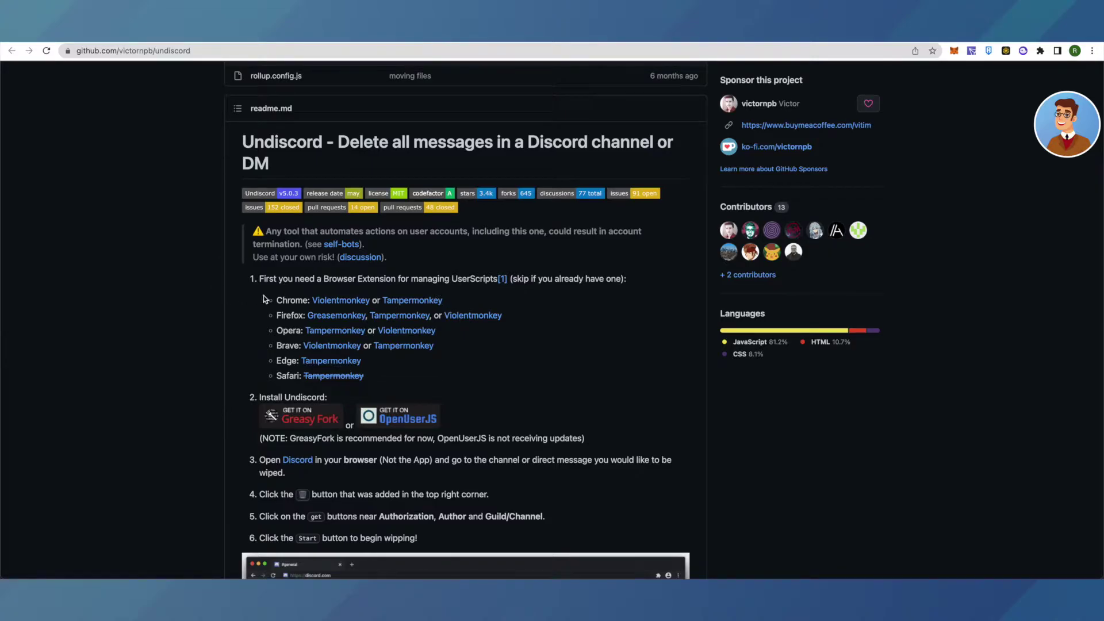
Open the readme's Tampermonkey link for Chrome in a new tab and add the Tampermonkey extension to Chrome.
{"action": "right_click", "coordinate": [419, 300]}
{"action": "right_click", "coordinate": [411, 297]}
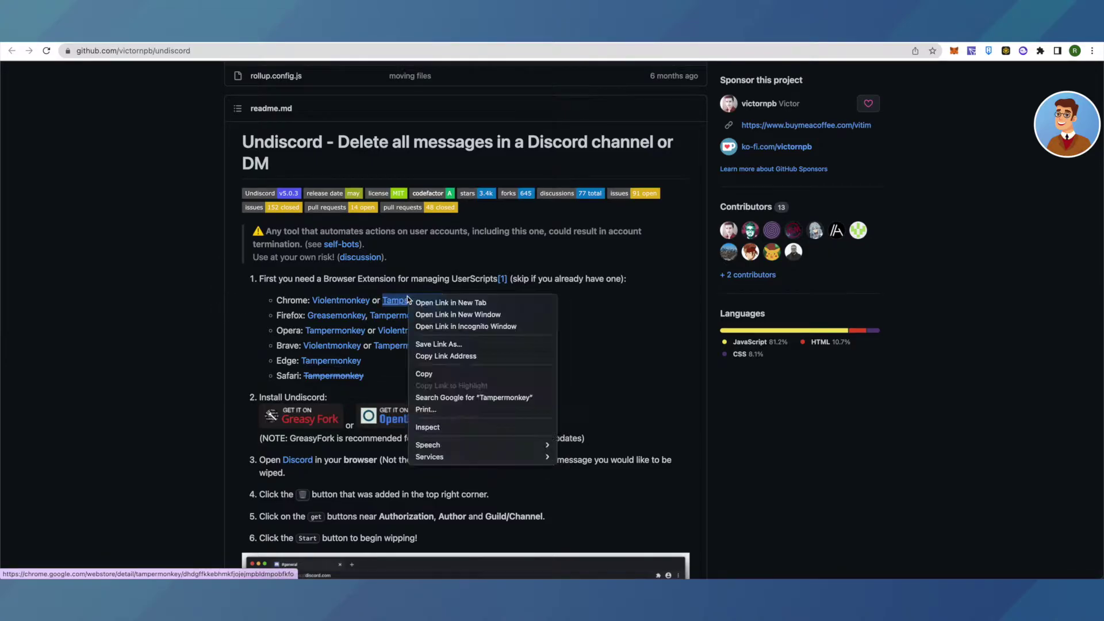
{"action": "left_click", "coordinate": [454, 303]}
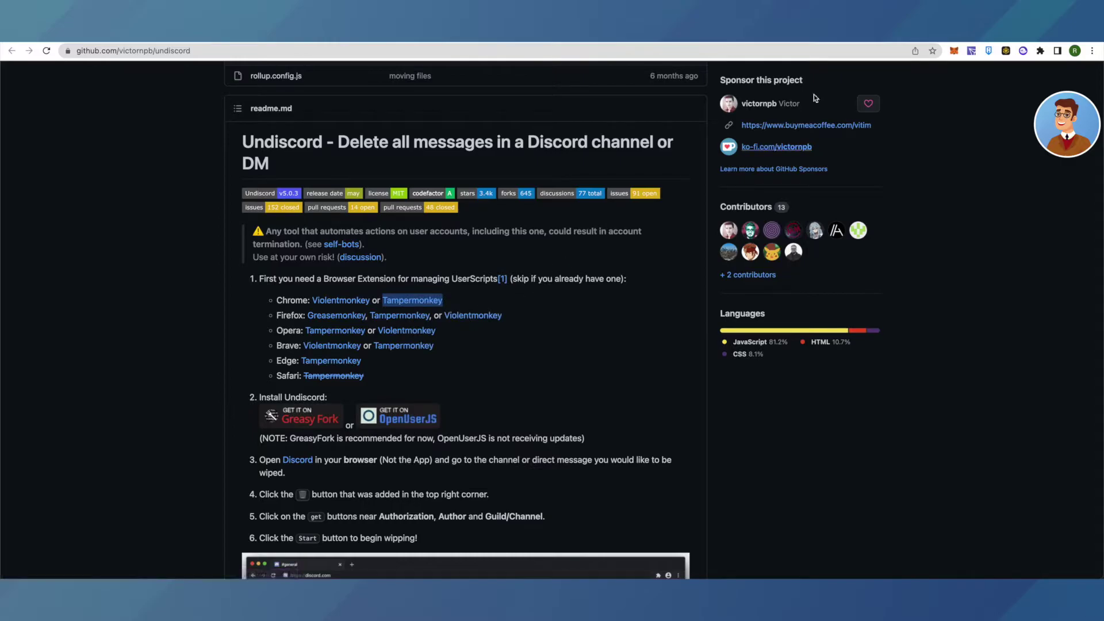
{"action": "key", "text": "ctrl+Tab"}
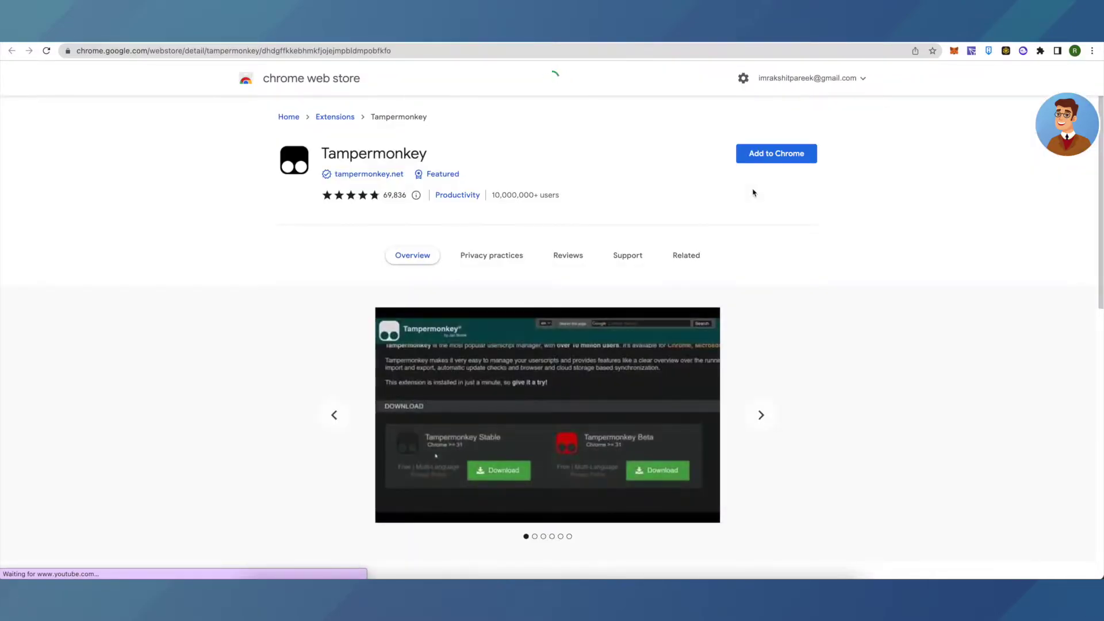
{"action": "left_click", "coordinate": [770, 154]}
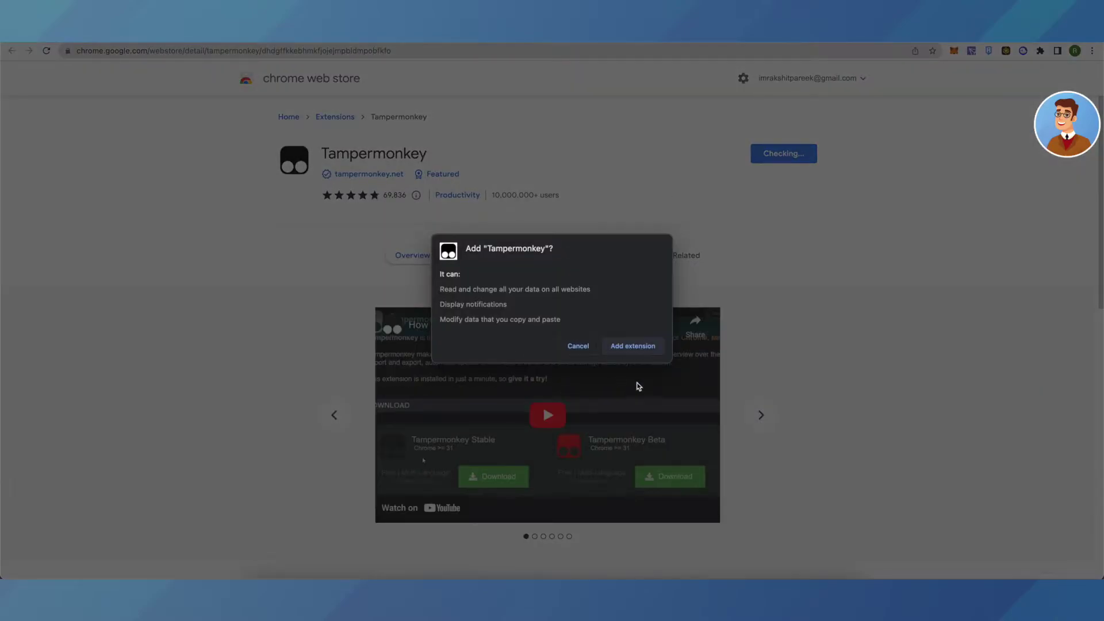
{"action": "left_click", "coordinate": [631, 346]}
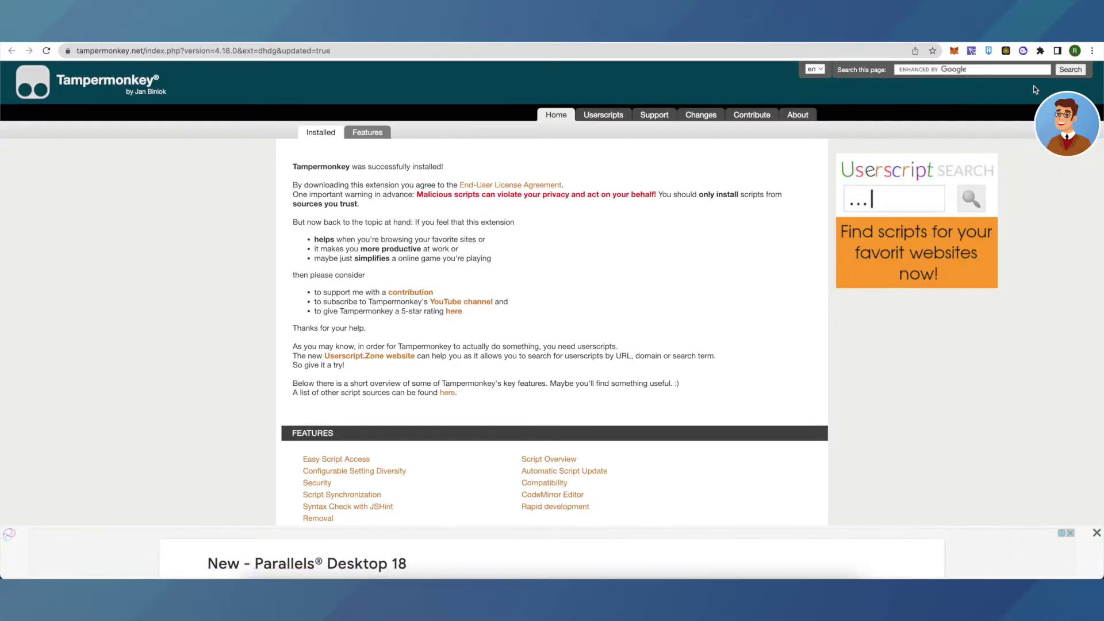
Pin the Tampermonkey extension to the browser toolbar and close its welcome page.
{"action": "left_click", "coordinate": [1039, 51]}
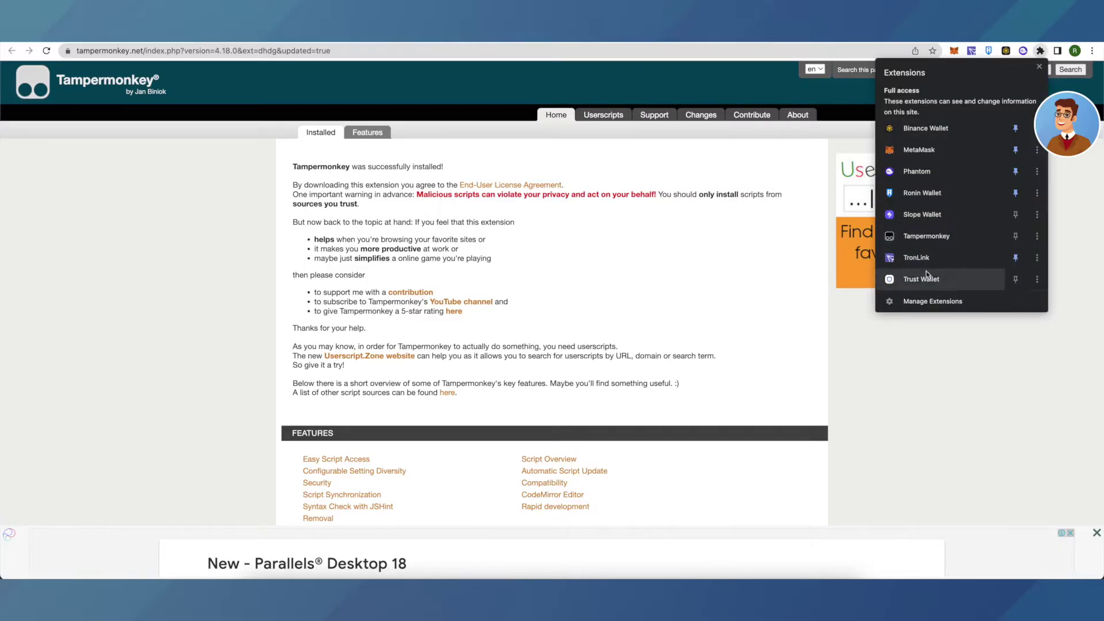
{"action": "left_click", "coordinate": [1016, 238]}
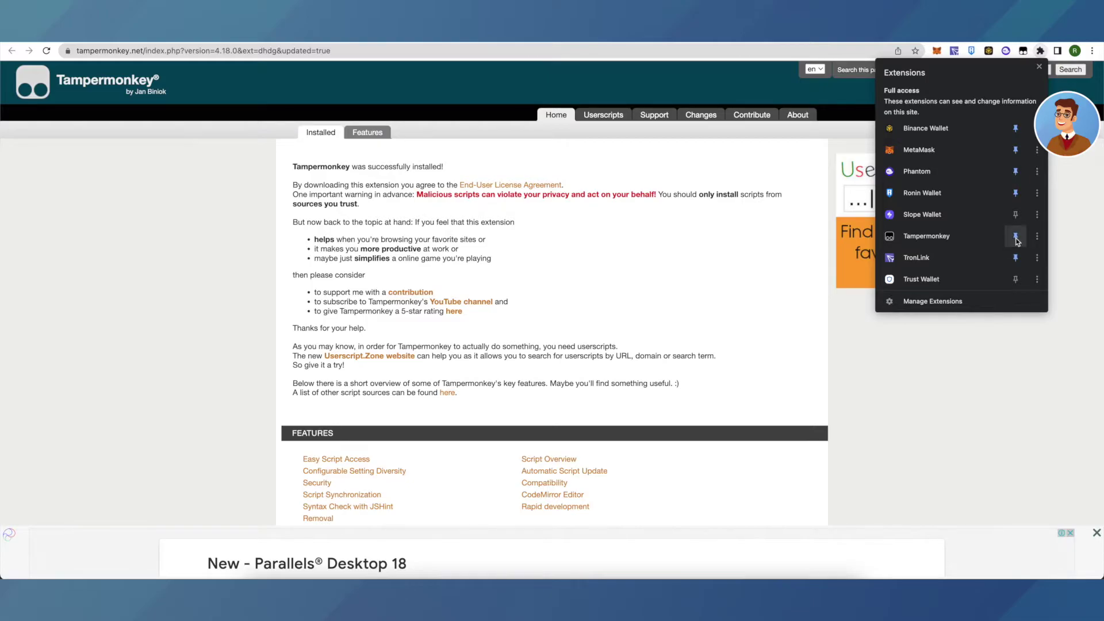
{"action": "left_click", "coordinate": [1001, 323]}
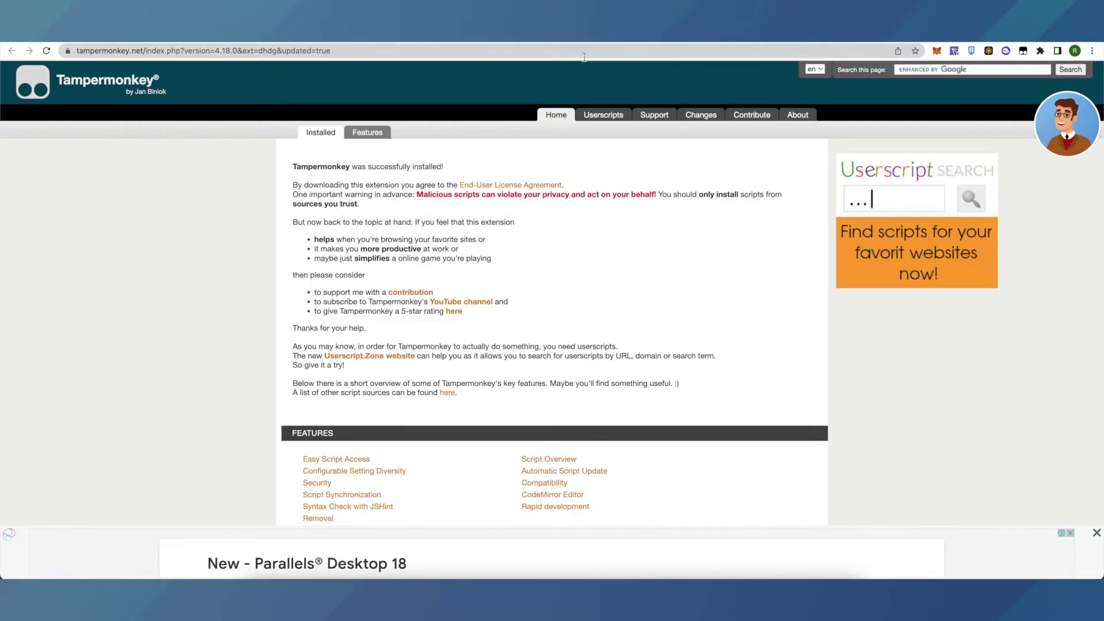
{"action": "key", "text": "ctrl+w"}
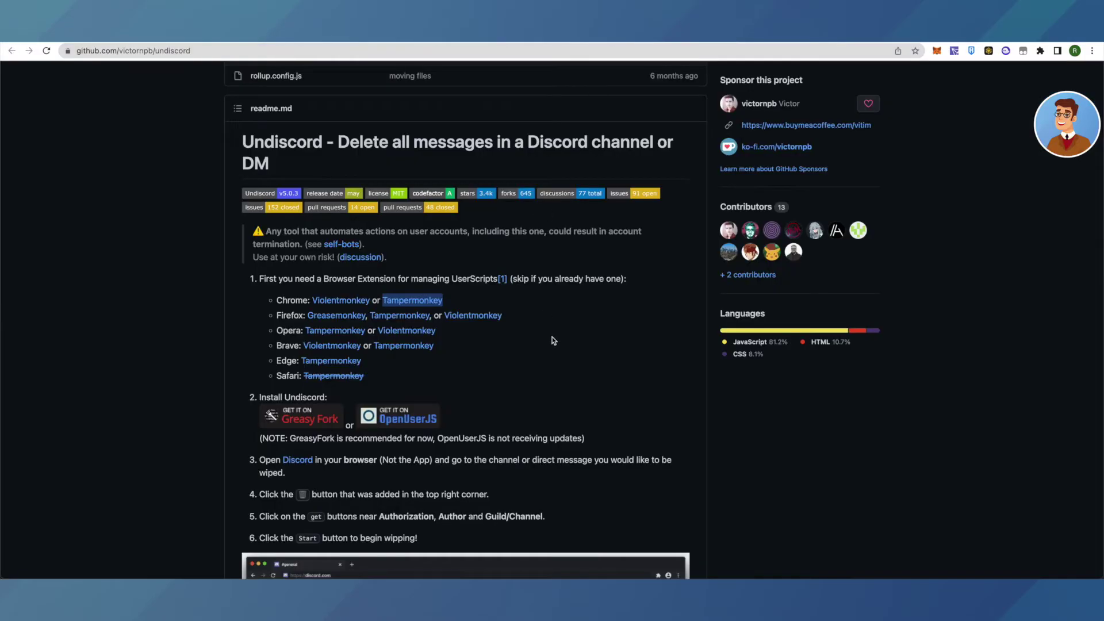
Install the Undiscord userscript from Greasy Fork through Tampermonkey and return to the repository readme.
{"action": "scroll", "coordinate": [316, 348], "scroll_direction": "down", "scroll_amount": 3}
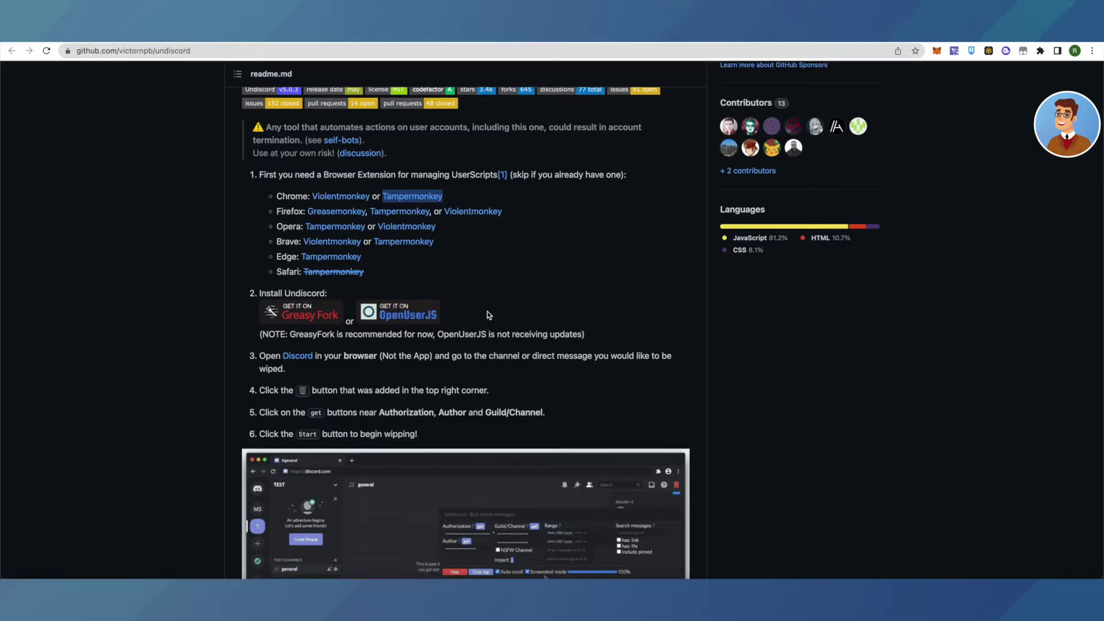
{"action": "left_click", "coordinate": [301, 320]}
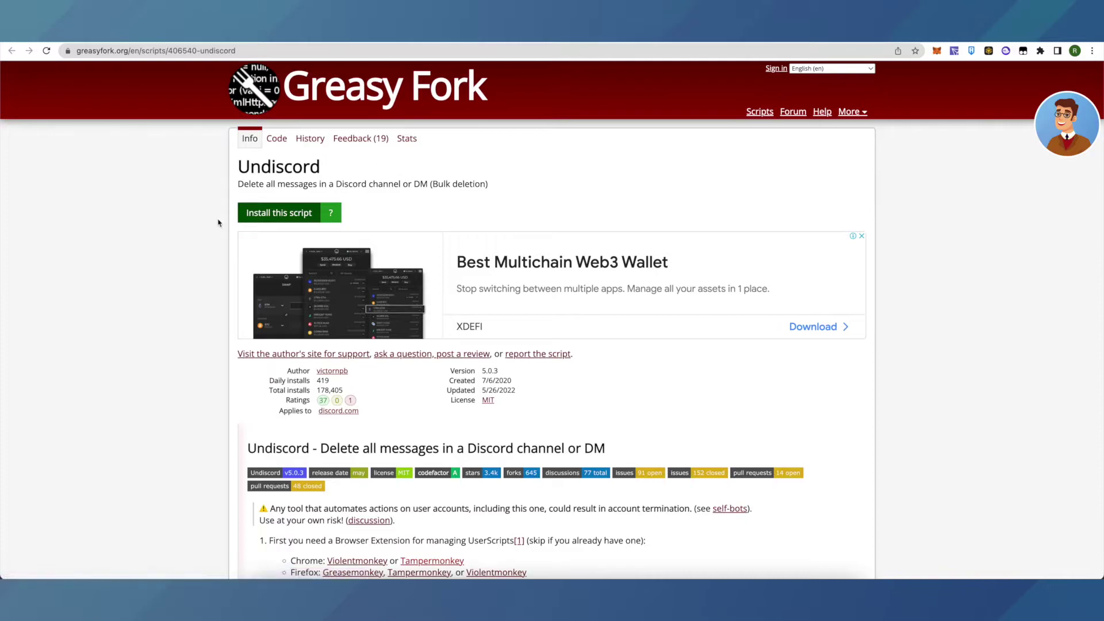
{"action": "left_click", "coordinate": [269, 221]}
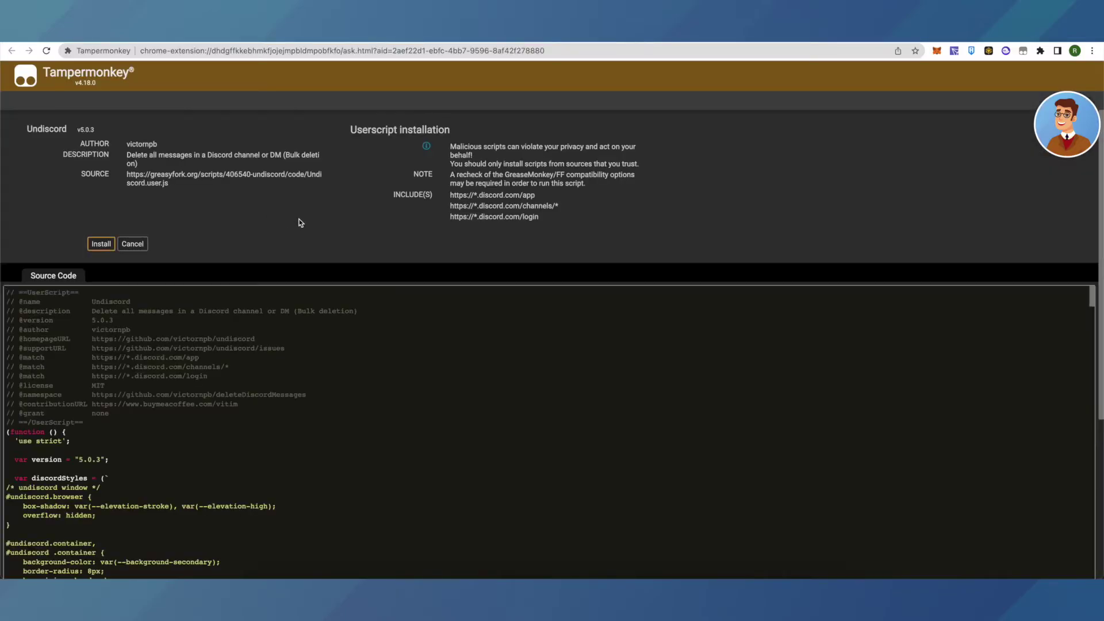
{"action": "scroll", "coordinate": [220, 378], "scroll_direction": "down", "scroll_amount": 10}
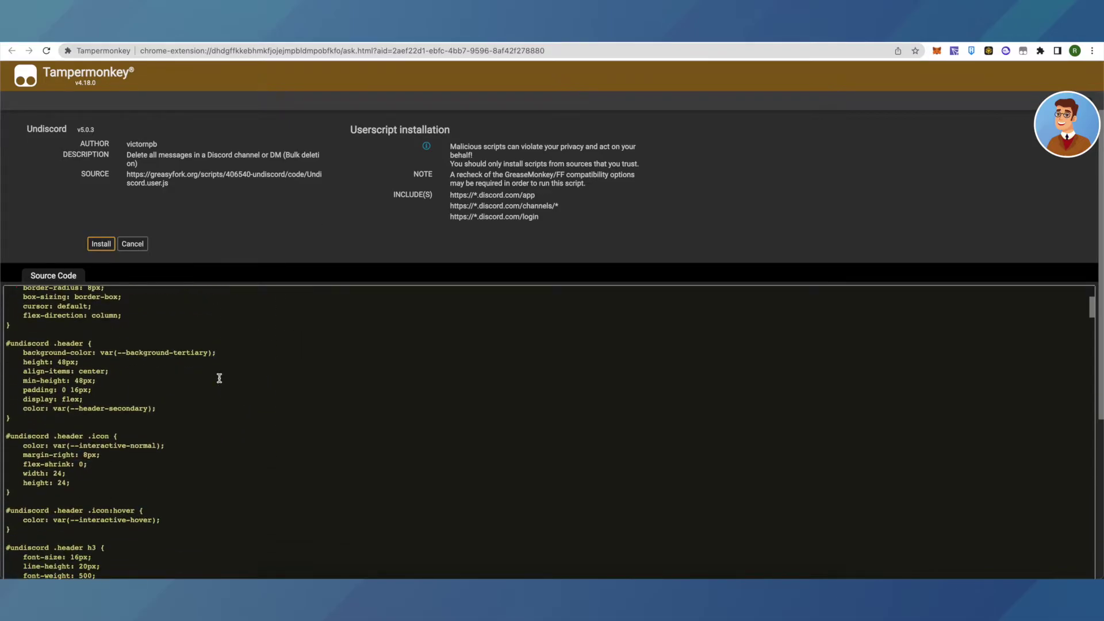
{"action": "scroll", "coordinate": [221, 378], "scroll_direction": "down", "scroll_amount": 5}
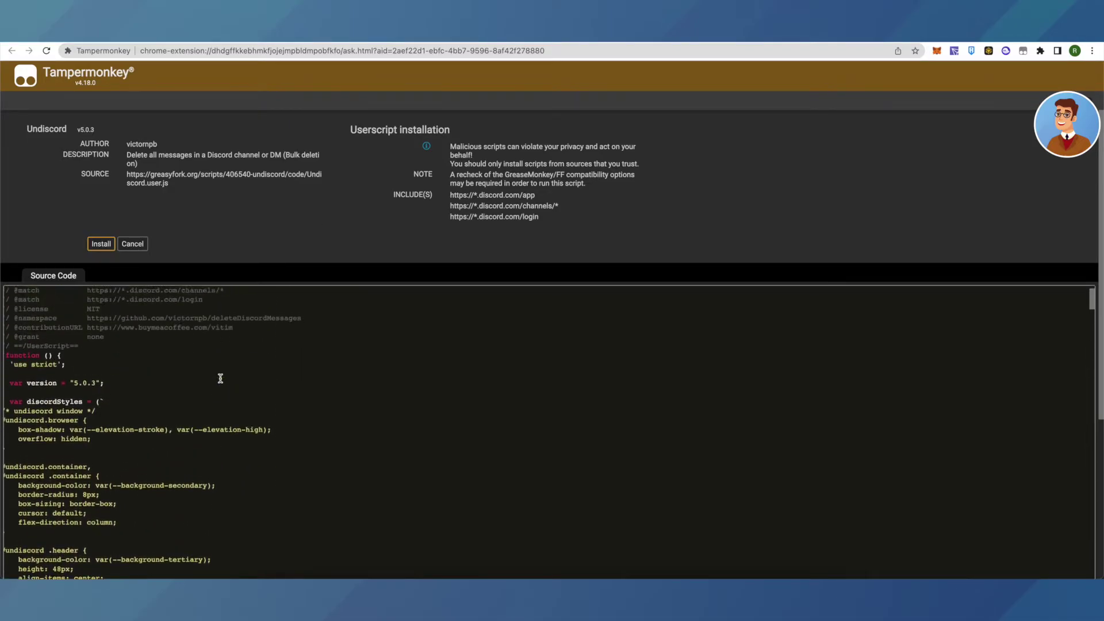
{"action": "scroll", "coordinate": [220, 378], "scroll_direction": "up", "scroll_amount": 15}
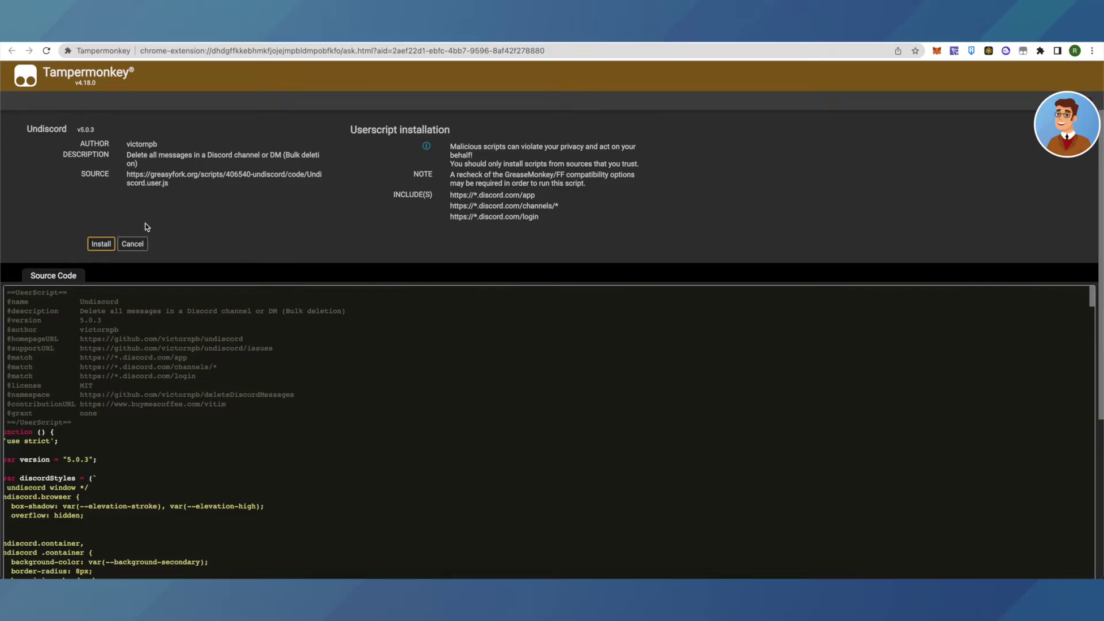
{"action": "left_click", "coordinate": [104, 246]}
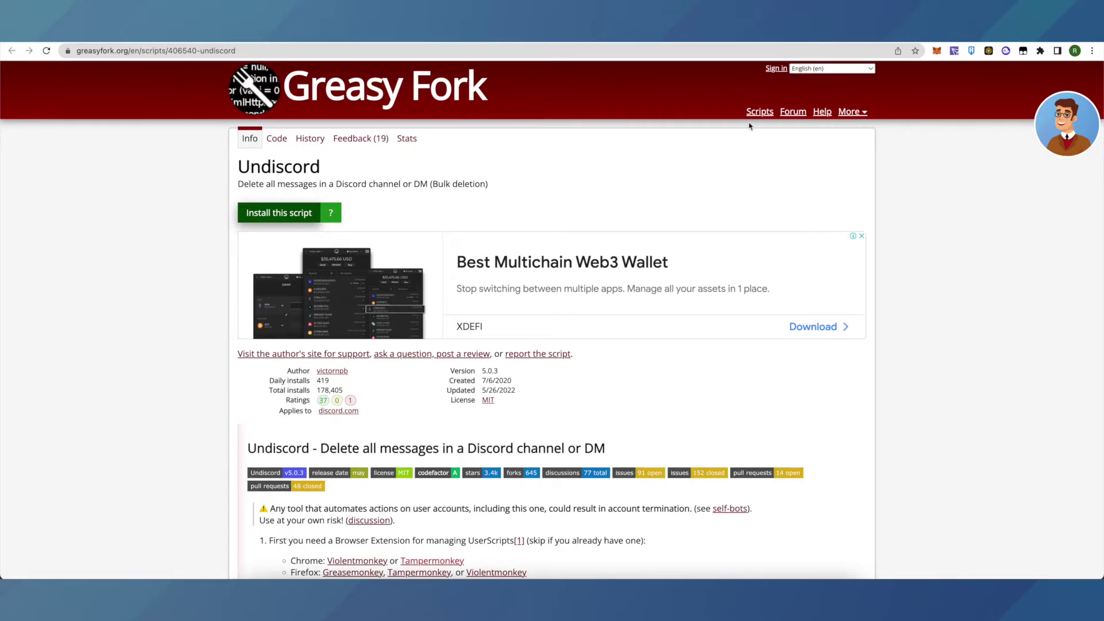
{"action": "left_click", "coordinate": [599, 43]}
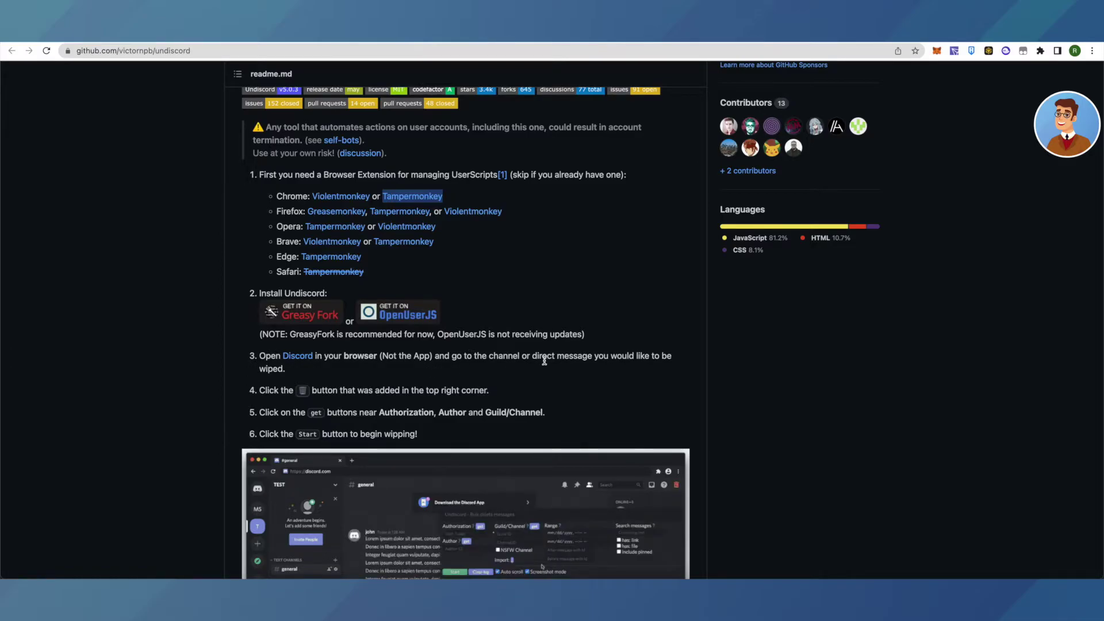
Open the Discord web app in a new tab from a Google search for discord and bring up the Undiscord panel in a direct message.
{"action": "key", "text": "ctrl+t"}
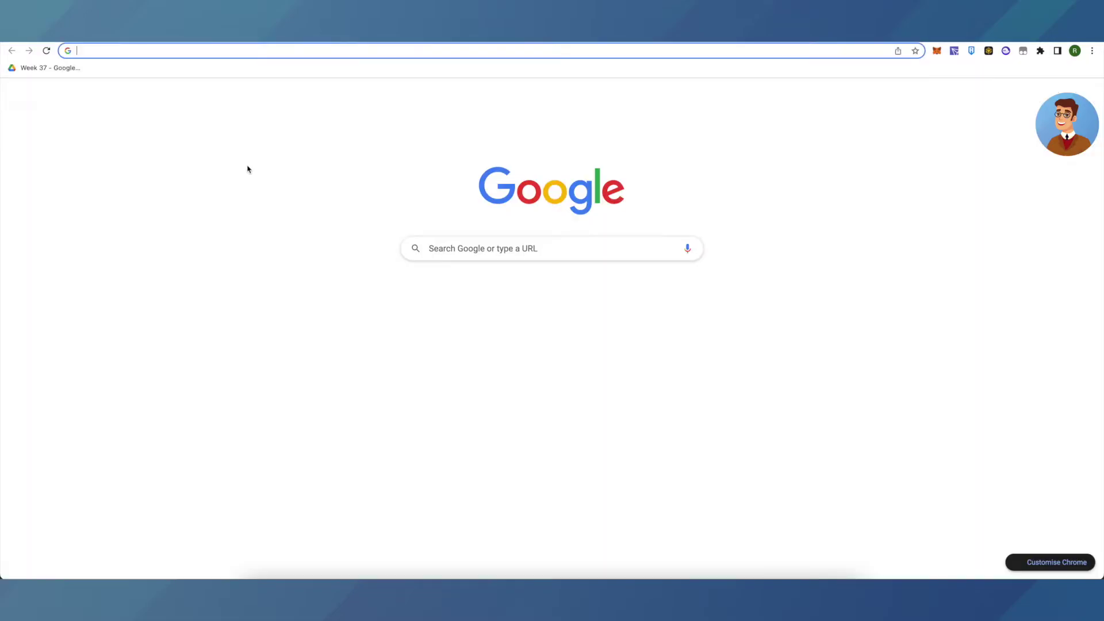
{"action": "left_click", "coordinate": [425, 250]}
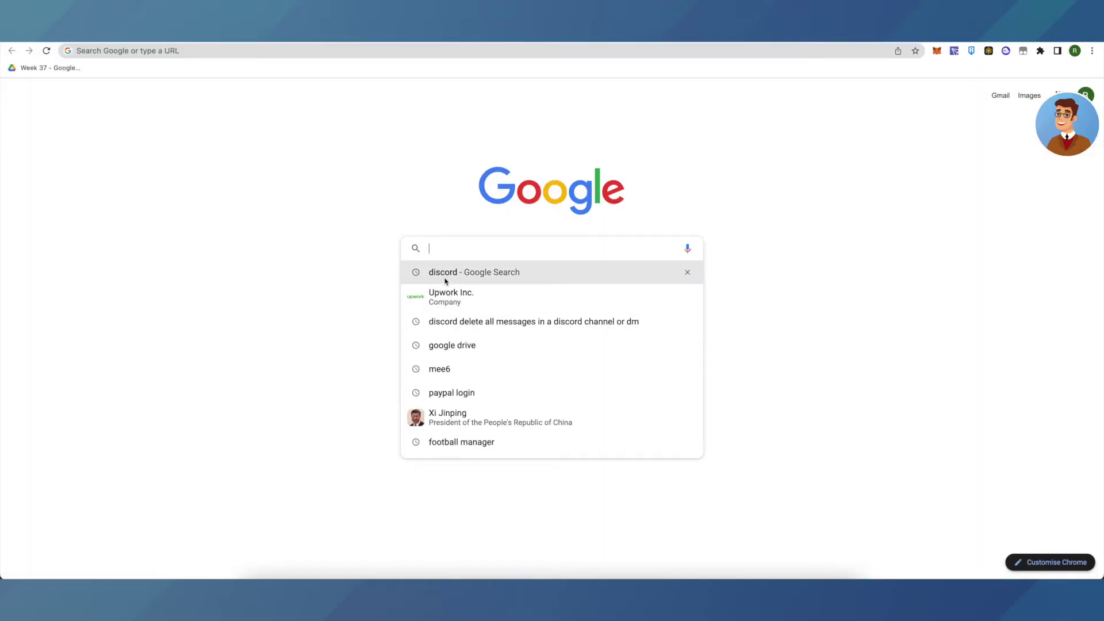
{"action": "left_click", "coordinate": [446, 273]}
{"action": "left_click", "coordinate": [178, 184]}
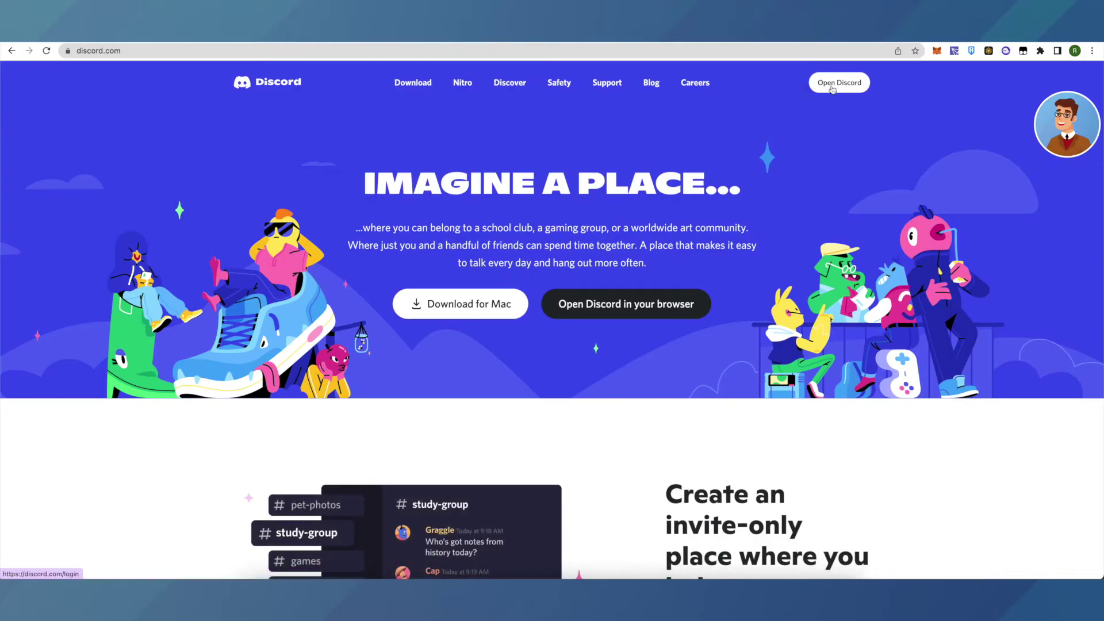
{"action": "left_click", "coordinate": [837, 83]}
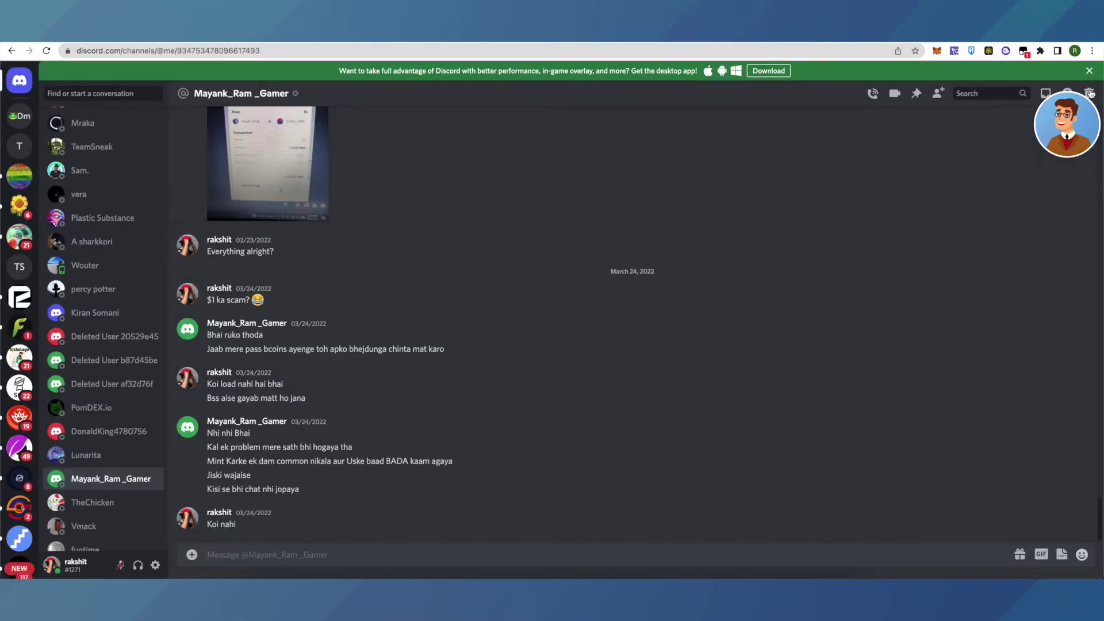
{"action": "left_click", "coordinate": [1088, 95]}
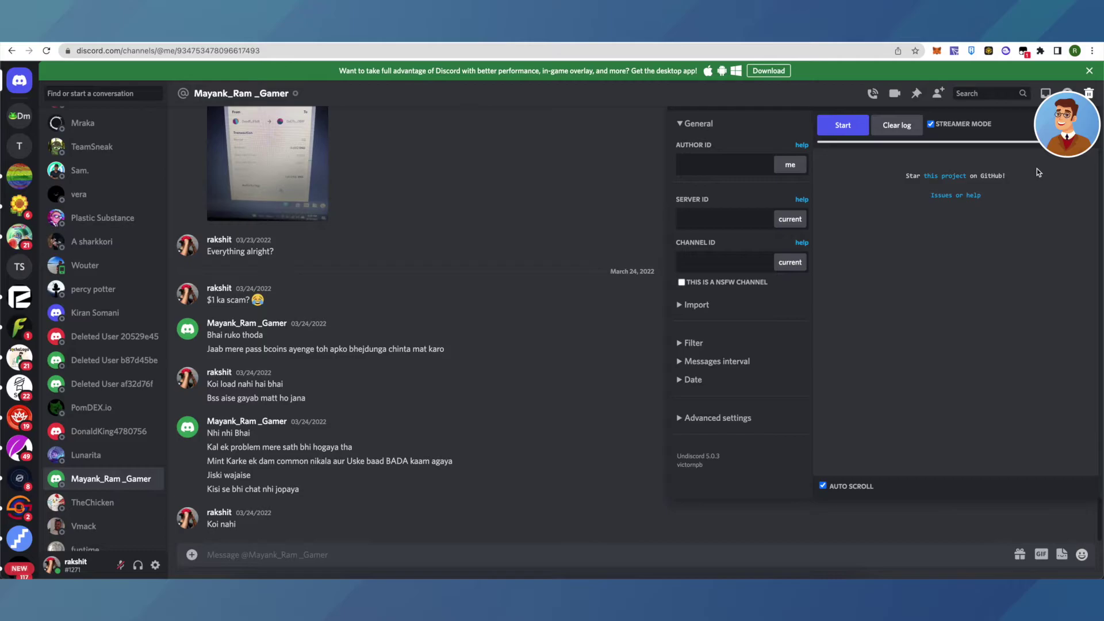
Check the installed userscripts in the Tampermonkey dashboard and return to the Discord conversation.
{"action": "left_click", "coordinate": [1023, 52]}
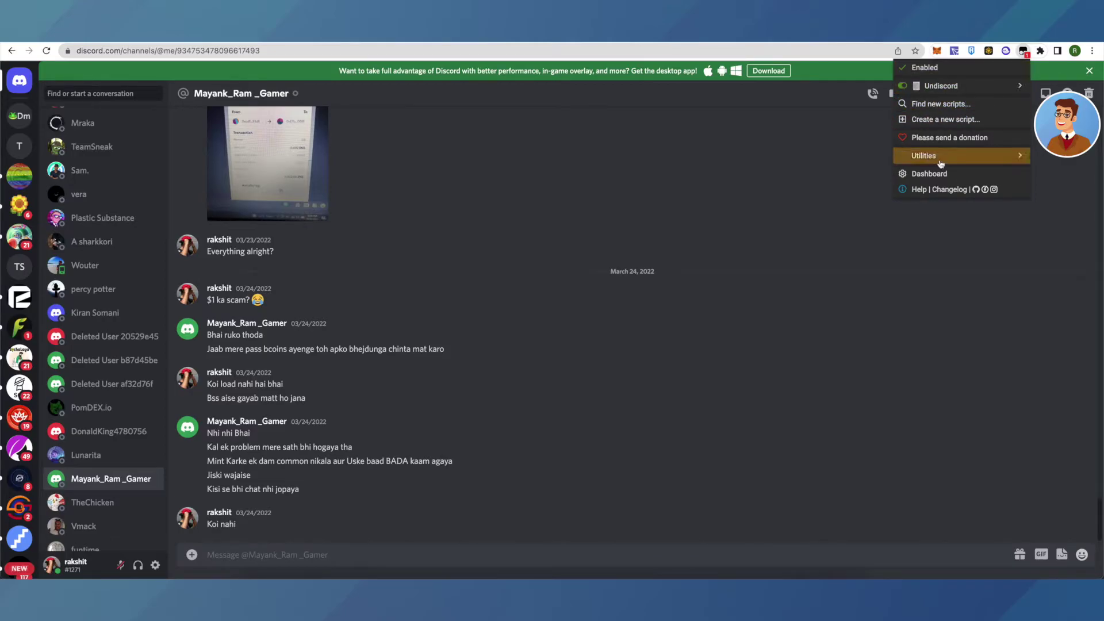
{"action": "left_click", "coordinate": [926, 175]}
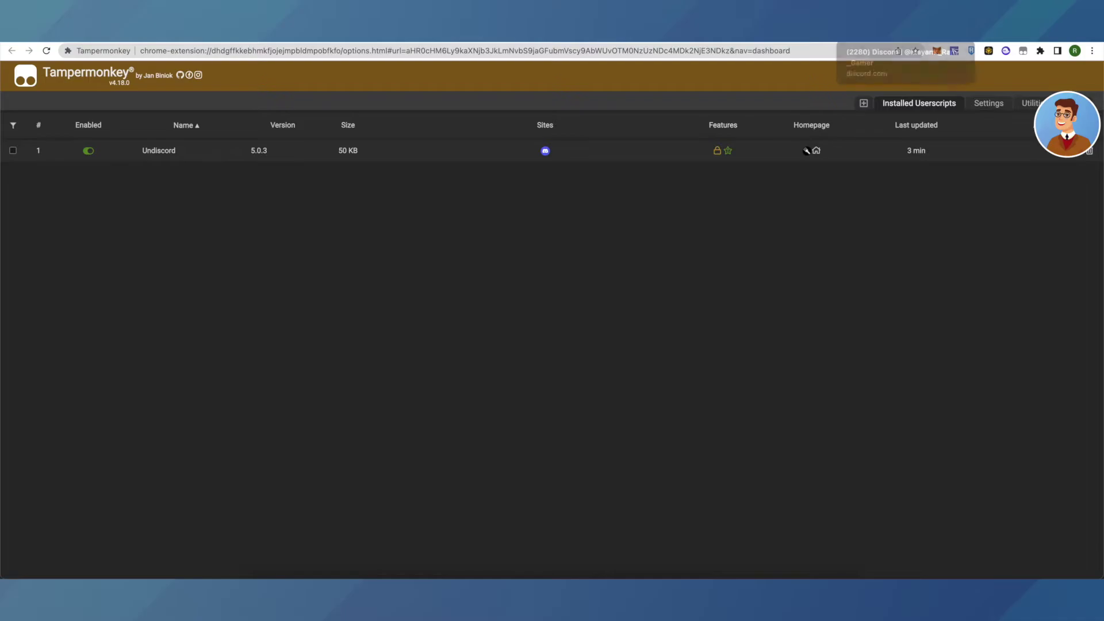
{"action": "left_click", "coordinate": [891, 35]}
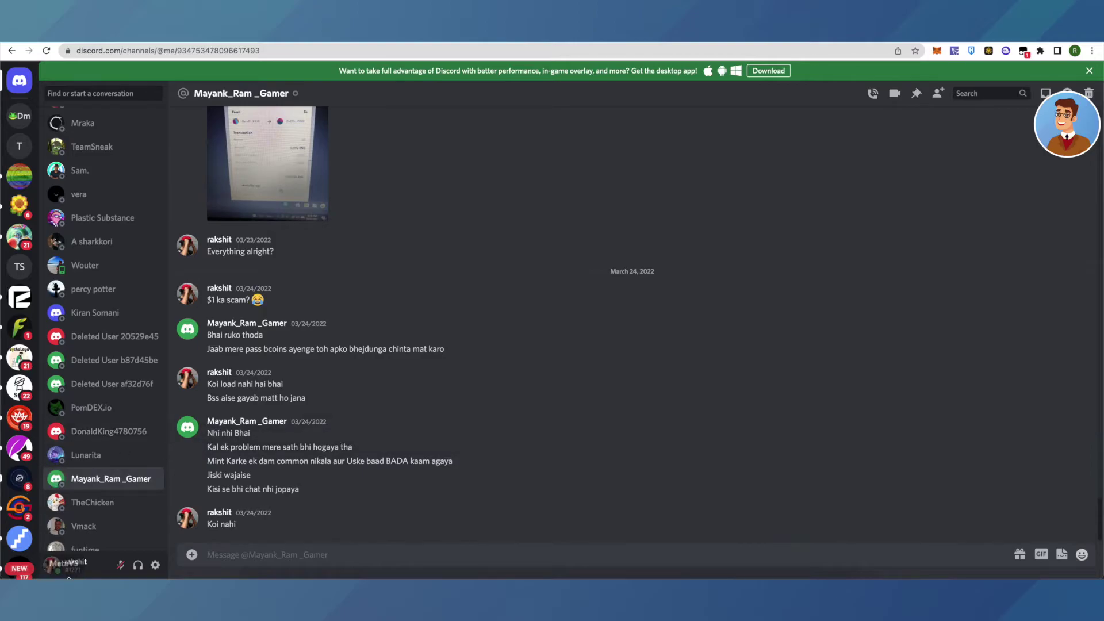
Enable Developer Mode in Discord's advanced user settings.
{"action": "left_click", "coordinate": [156, 564]}
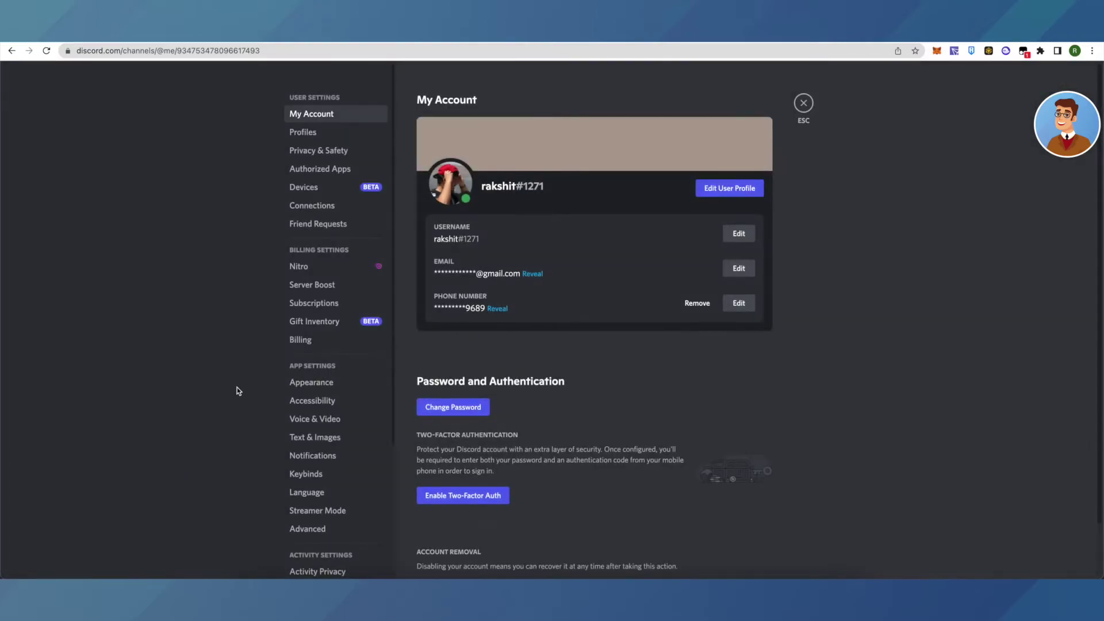
{"action": "scroll", "coordinate": [335, 386], "scroll_direction": "down", "scroll_amount": 3}
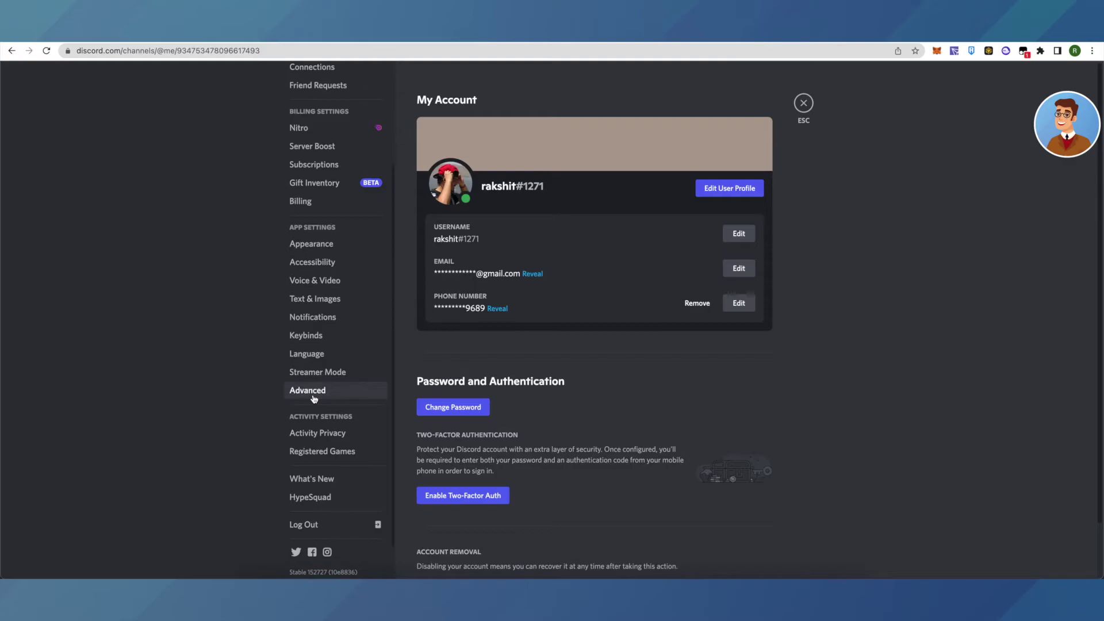
{"action": "left_click", "coordinate": [313, 393]}
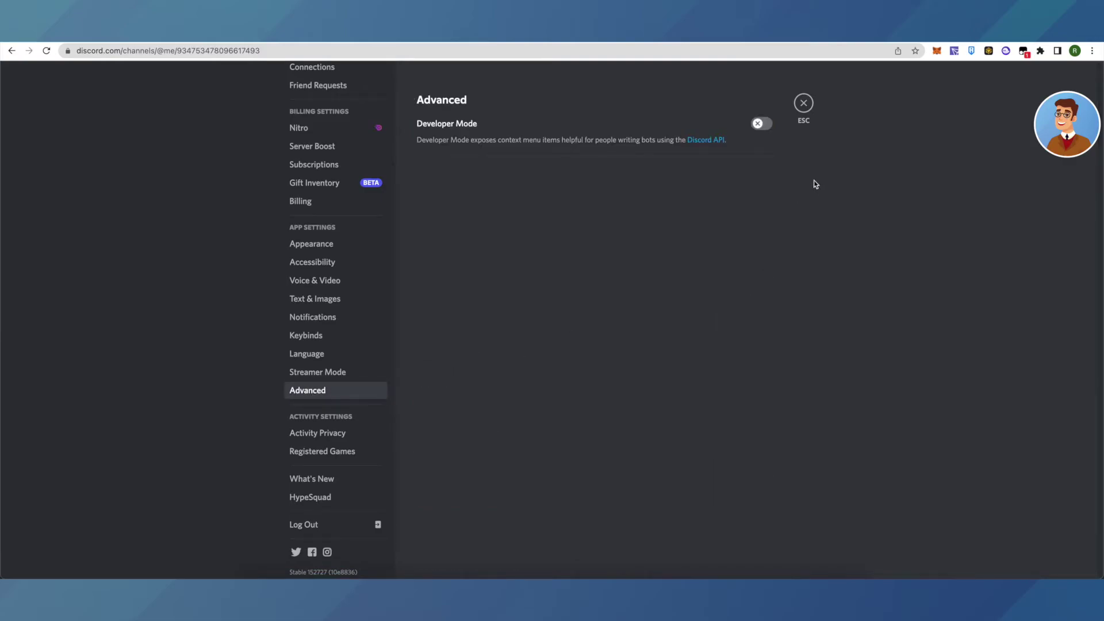
{"action": "left_click", "coordinate": [764, 126]}
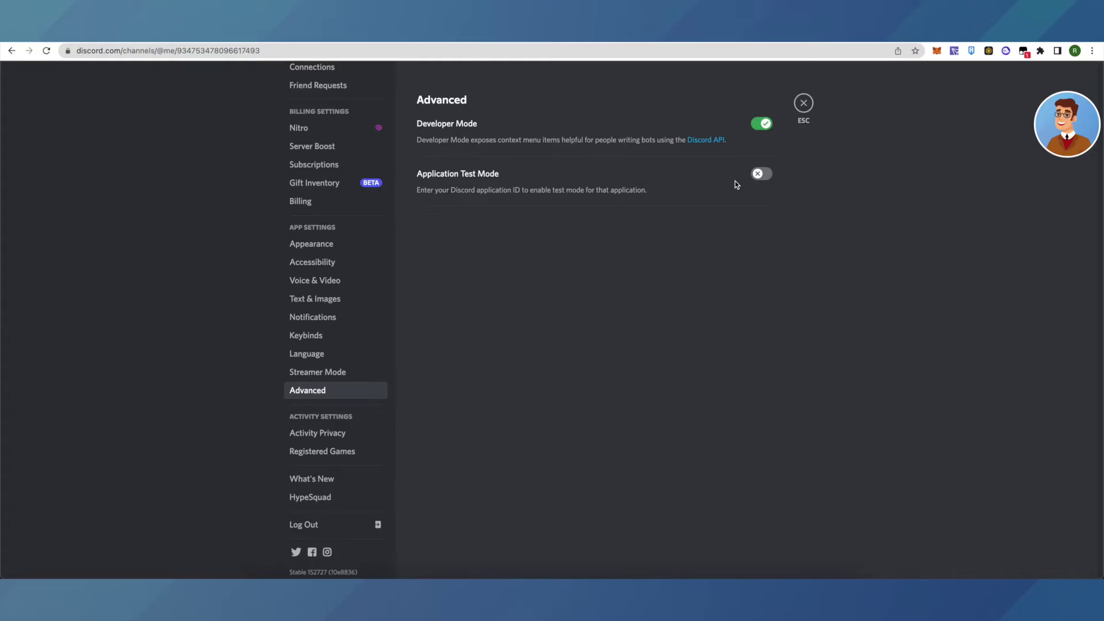
Close the user settings and check a conversation message's context options for Copy ID.
{"action": "left_click", "coordinate": [804, 104]}
{"action": "right_click", "coordinate": [317, 353]}
{"action": "left_click", "coordinate": [561, 365]}
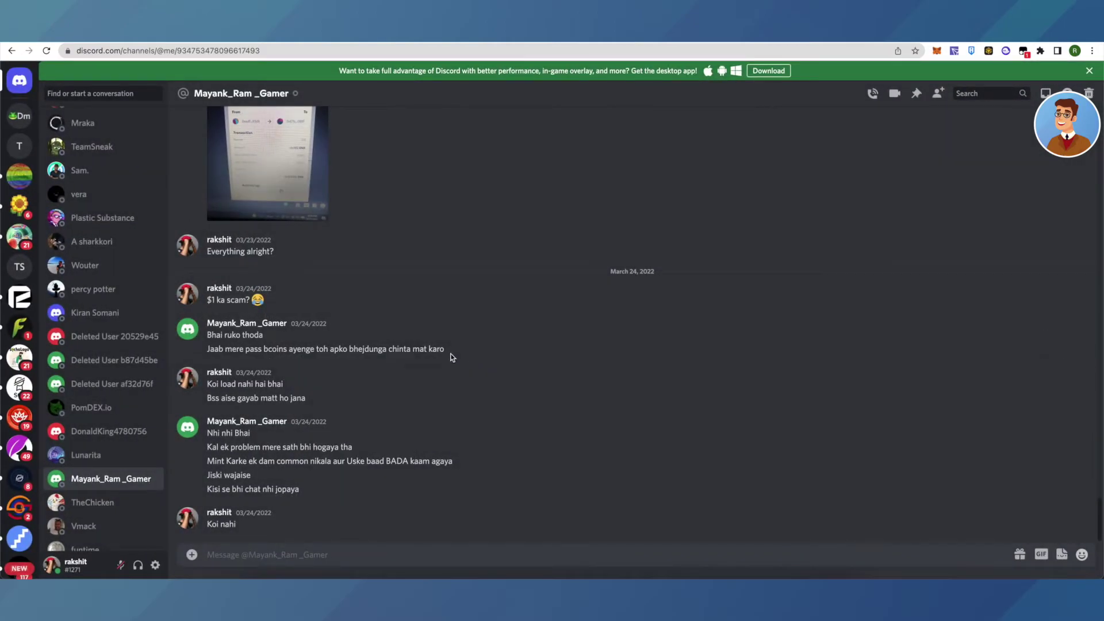
{"action": "right_click", "coordinate": [356, 347]}
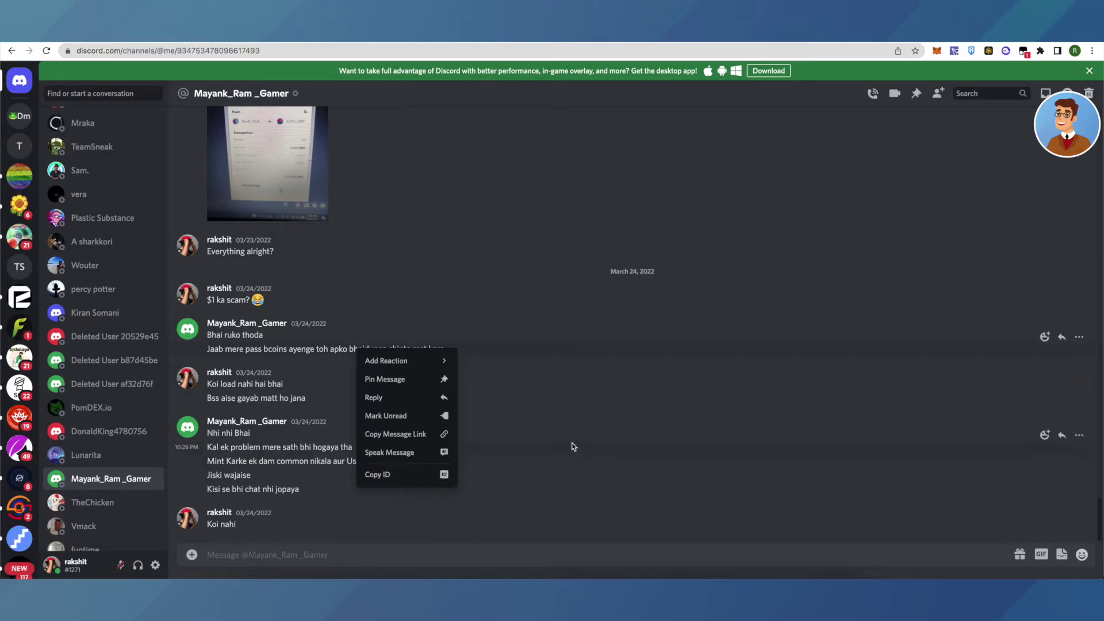
{"action": "left_click", "coordinate": [632, 295]}
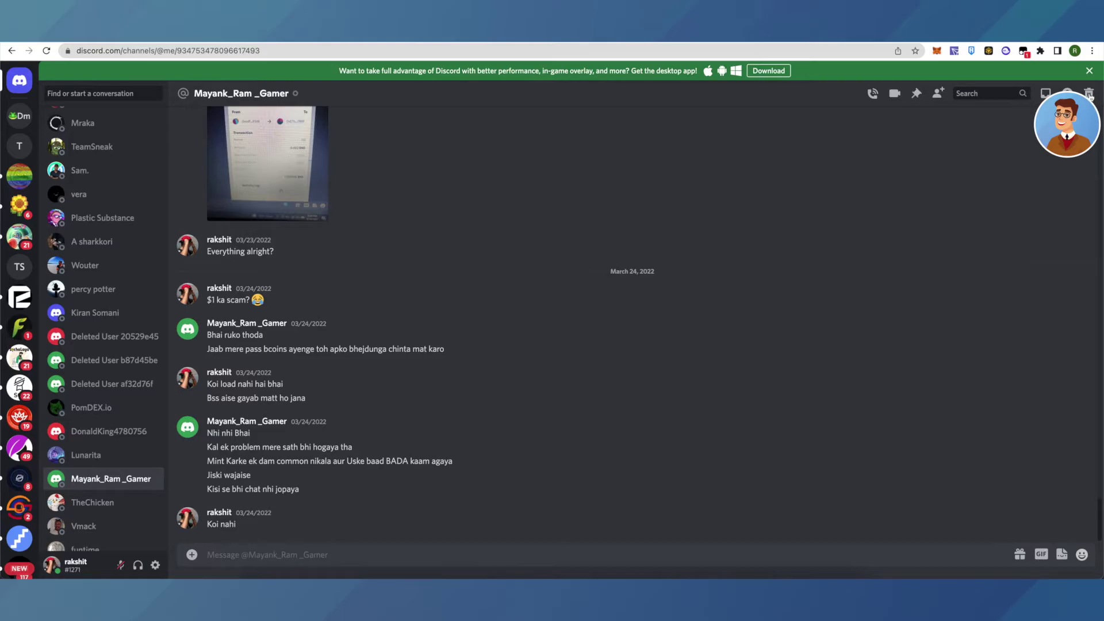
Bring up the Undiscord panel and fill in your own author ID plus the current server and channel IDs.
{"action": "left_click", "coordinate": [1089, 95]}
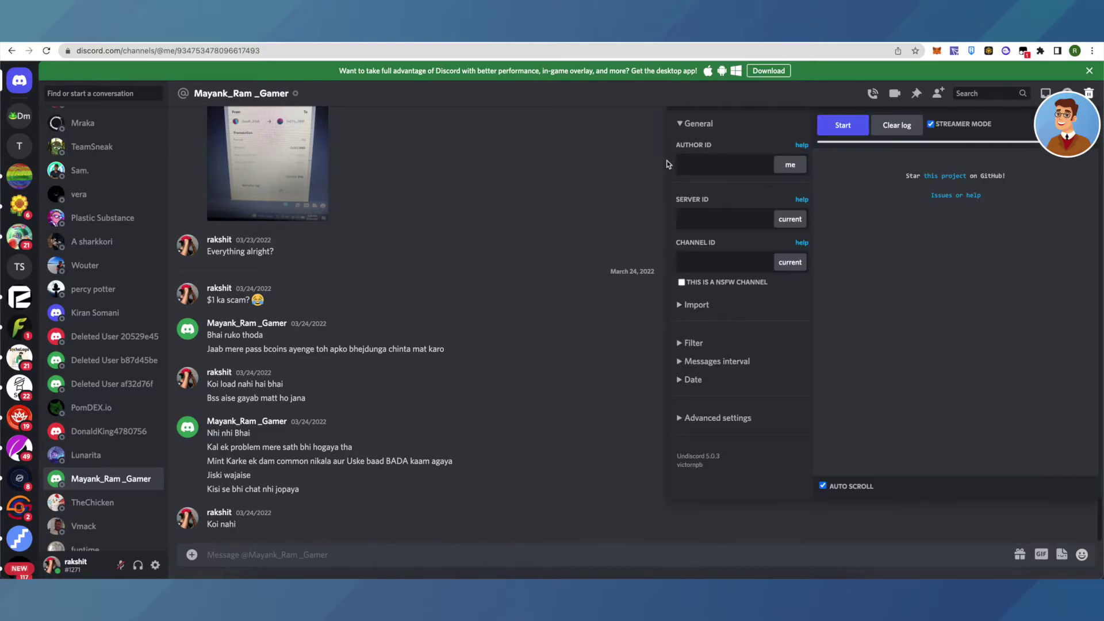
{"action": "left_click", "coordinate": [790, 166]}
{"action": "left_click", "coordinate": [791, 220]}
Expand Undiscord's Filter and Messages interval sections to view the search, pattern and interval options.
{"action": "left_click", "coordinate": [686, 345]}
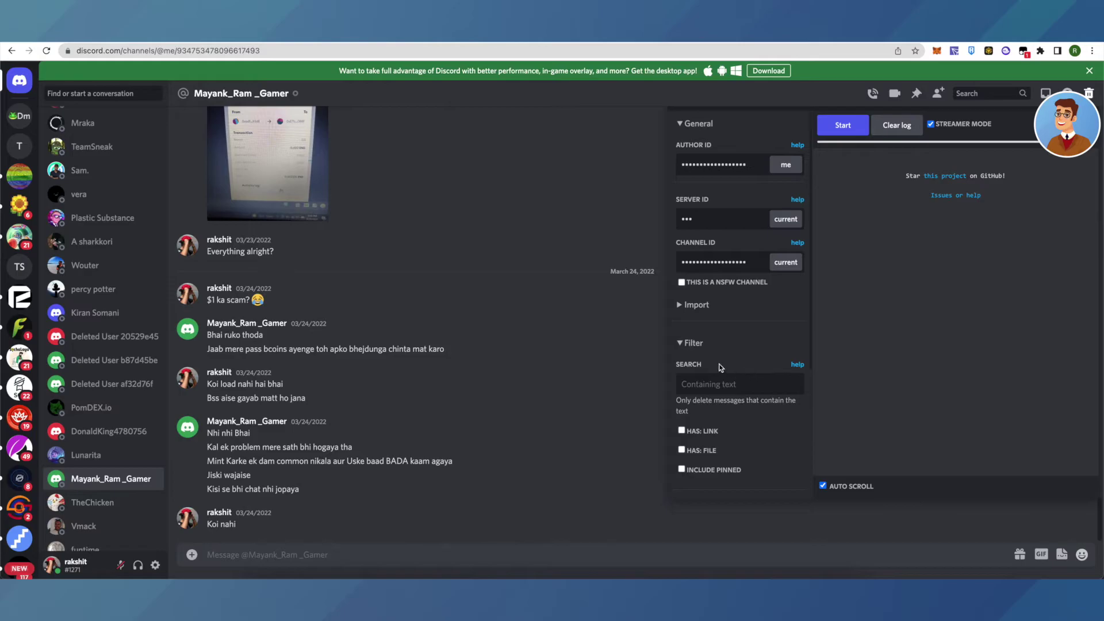
{"action": "scroll", "coordinate": [763, 371], "scroll_direction": "down", "scroll_amount": 2}
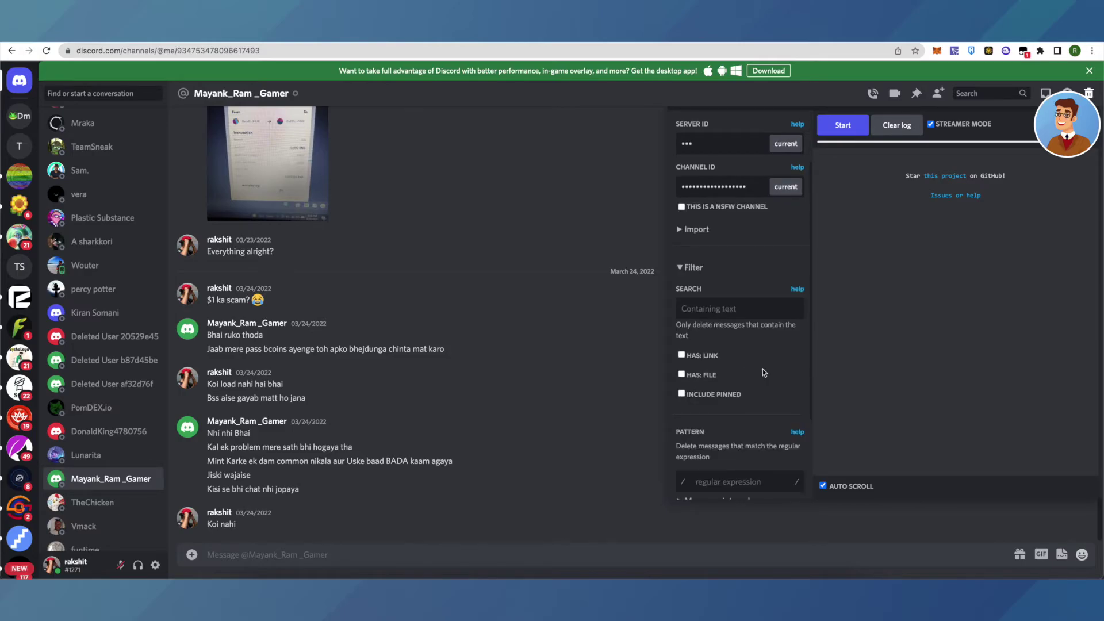
{"action": "scroll", "coordinate": [764, 372], "scroll_direction": "down", "scroll_amount": 3}
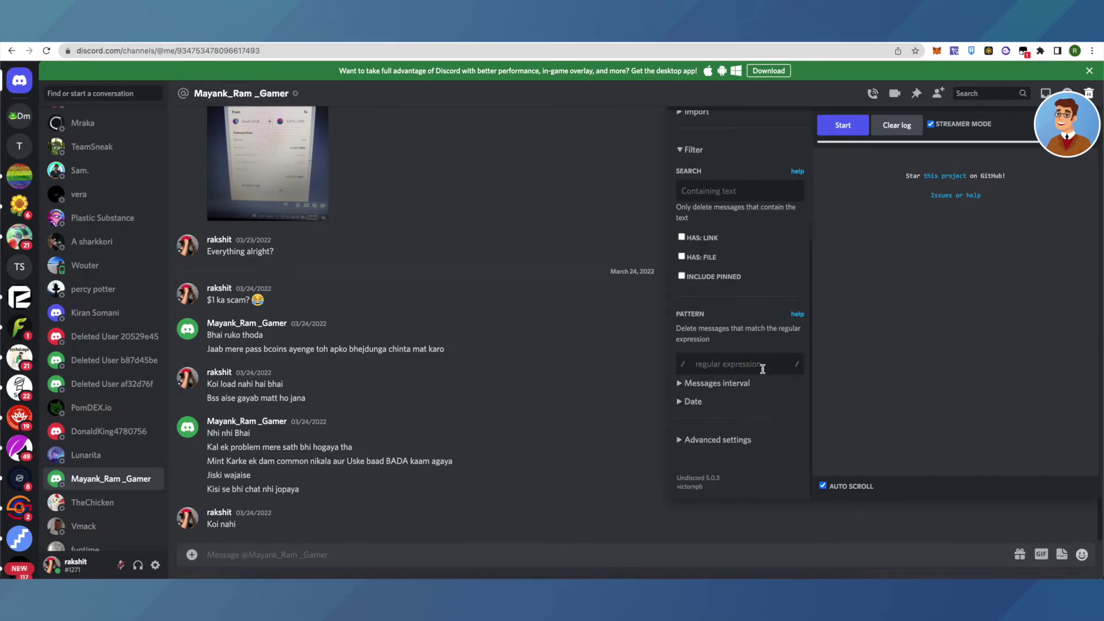
{"action": "left_click", "coordinate": [764, 382]}
{"action": "scroll", "coordinate": [782, 387], "scroll_direction": "down", "scroll_amount": 2}
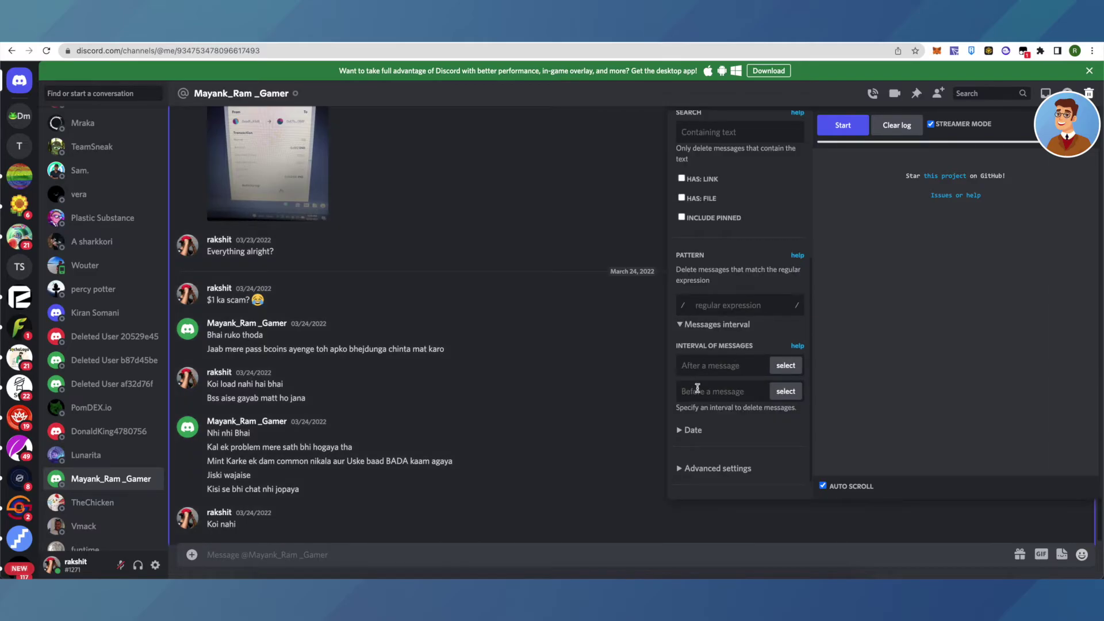
Set the message interval to after "Group se to hata diya na" and before "Fw?" by picking both messages in the conversation.
{"action": "left_click", "coordinate": [791, 373]}
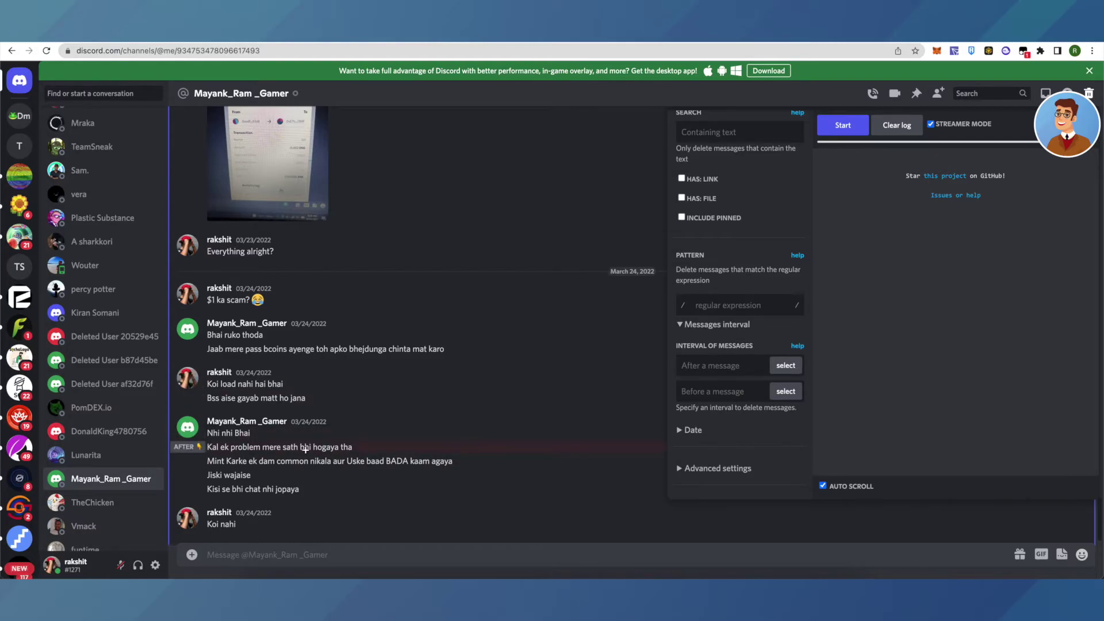
{"action": "scroll", "coordinate": [481, 348], "scroll_direction": "up", "scroll_amount": 10}
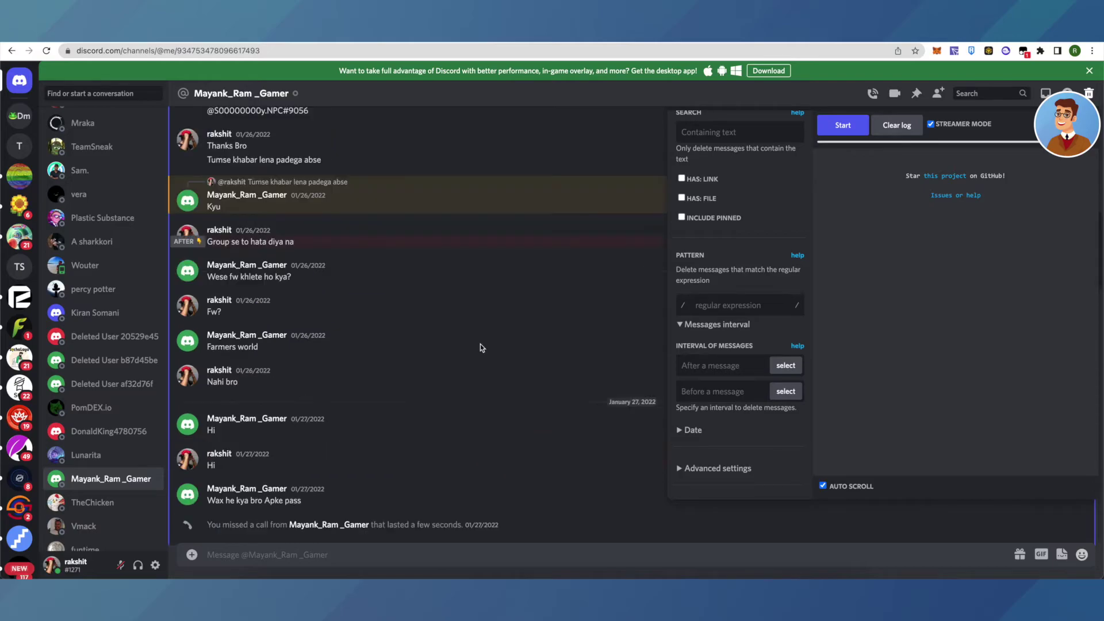
{"action": "left_click", "coordinate": [402, 242]}
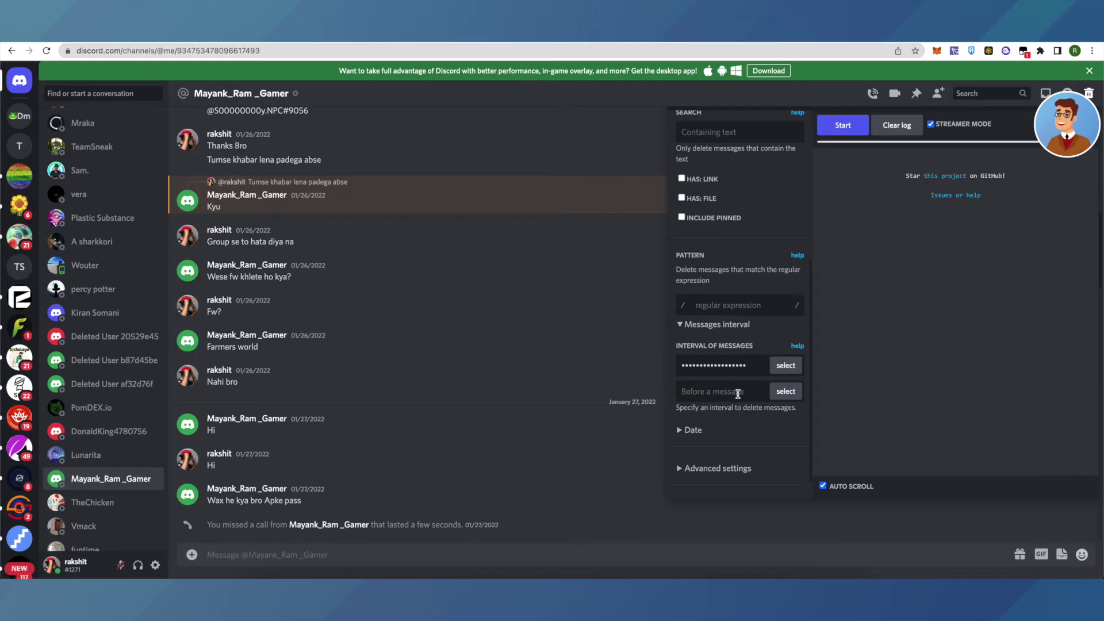
{"action": "left_click", "coordinate": [784, 395]}
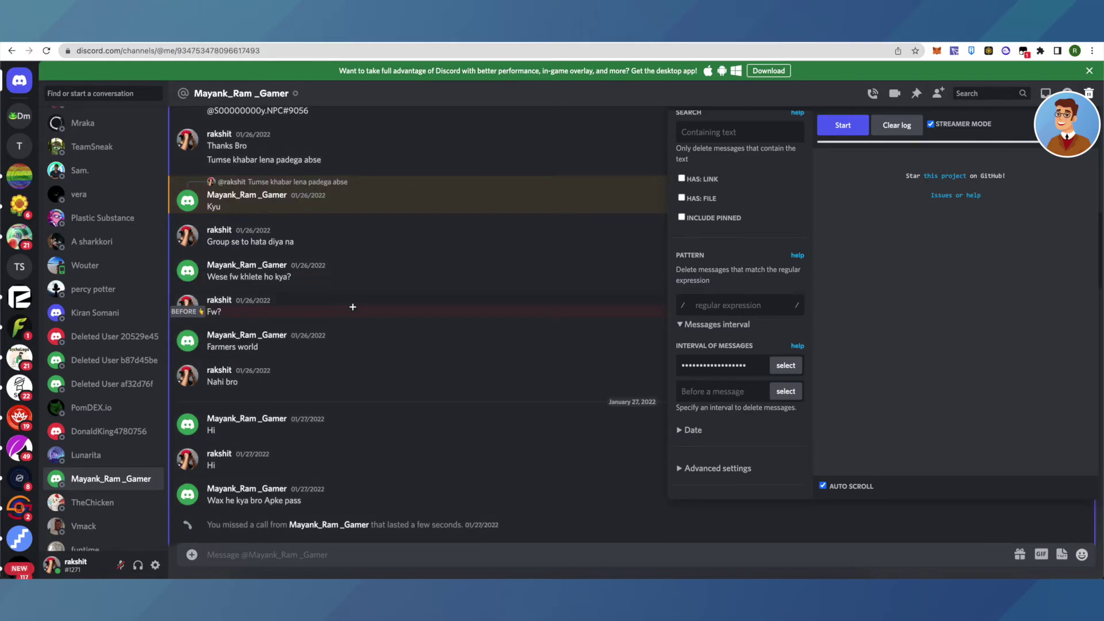
{"action": "left_click", "coordinate": [378, 316]}
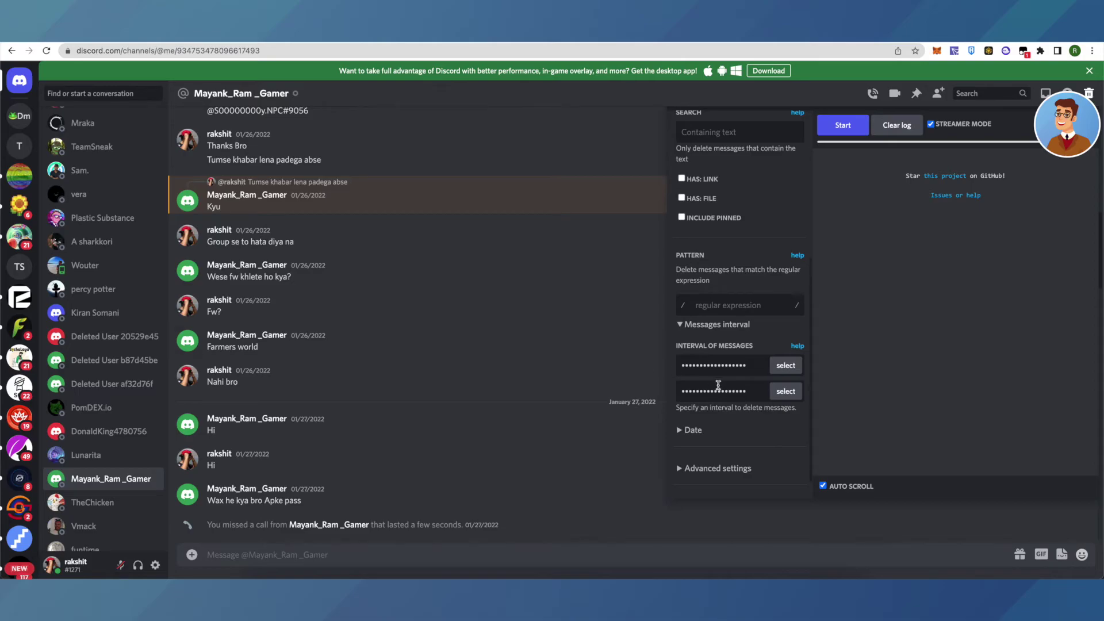
Review Undiscord's date range fields and the search and delete delays in its advanced settings, collapsing both sections again.
{"action": "scroll", "coordinate": [715, 385], "scroll_direction": "down", "scroll_amount": 1}
{"action": "left_click", "coordinate": [771, 398]}
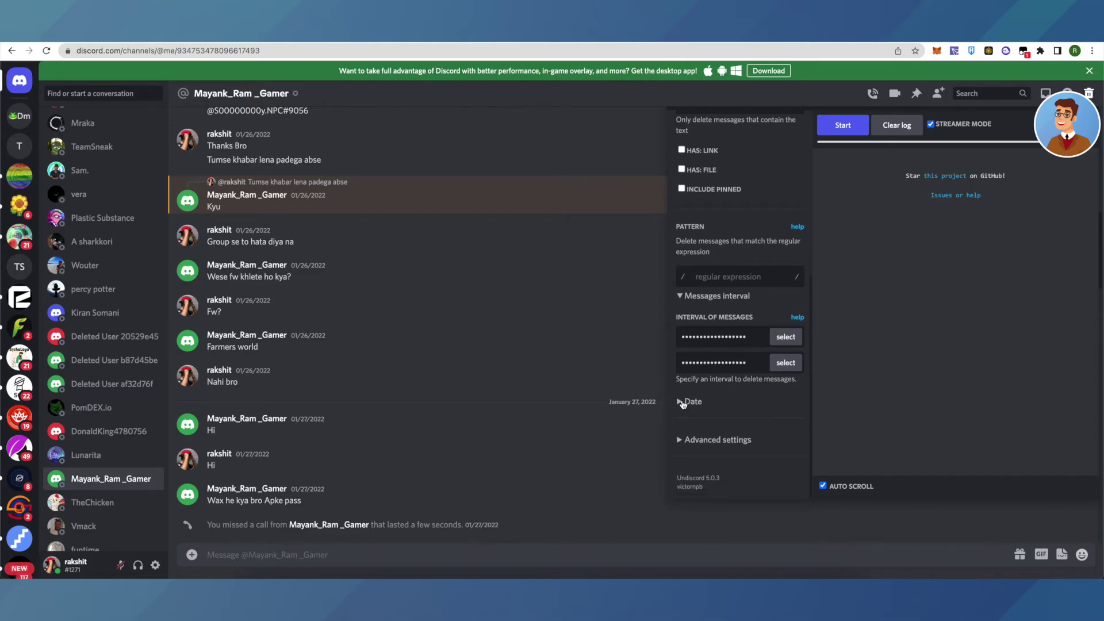
{"action": "scroll", "coordinate": [771, 396], "scroll_direction": "down", "scroll_amount": 3}
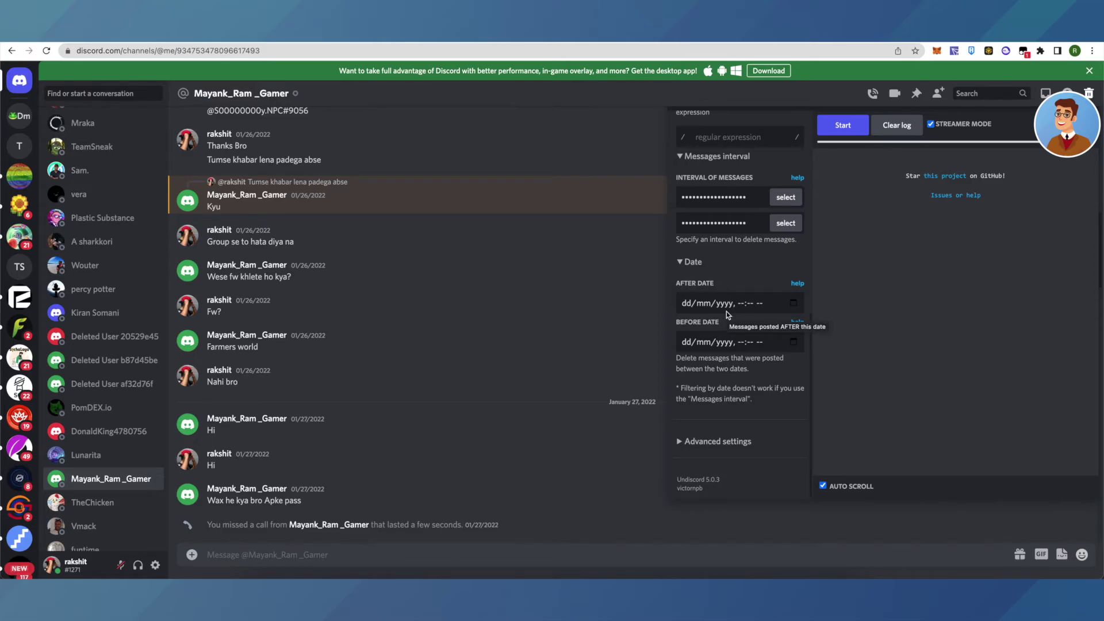
{"action": "left_click", "coordinate": [683, 262]}
{"action": "left_click", "coordinate": [713, 324]}
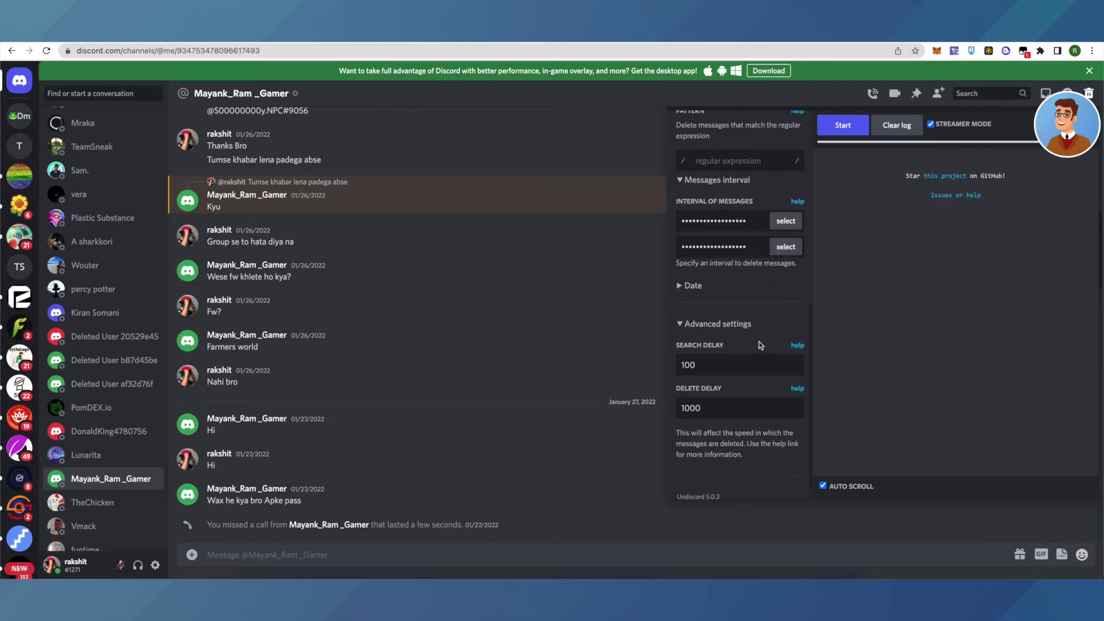
{"action": "scroll", "coordinate": [760, 345], "scroll_direction": "down", "scroll_amount": 1}
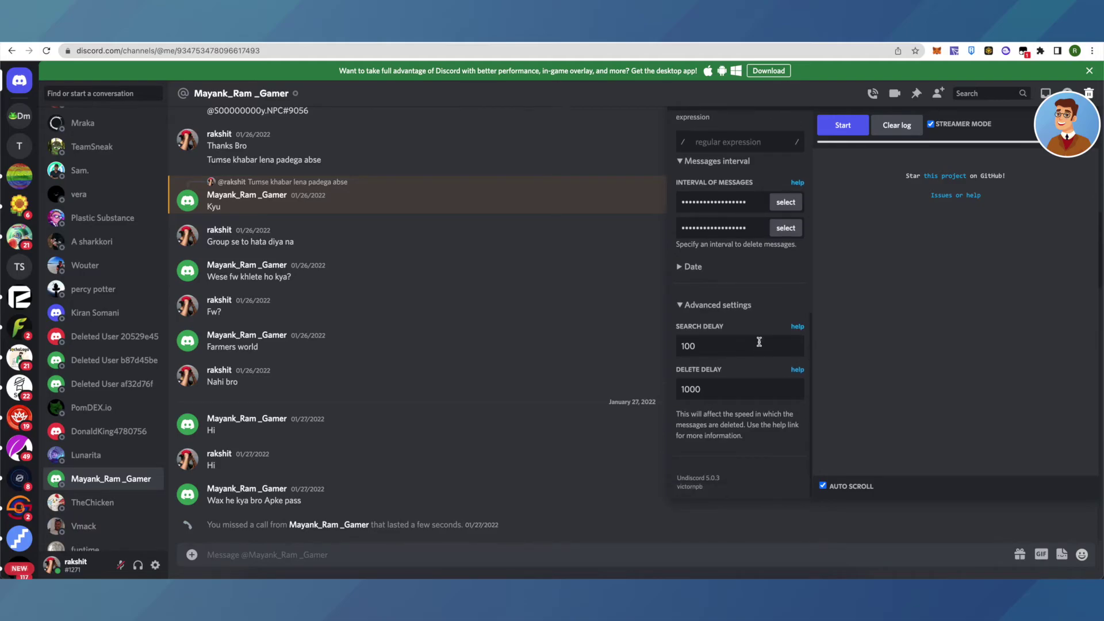
{"action": "left_click", "coordinate": [713, 305]}
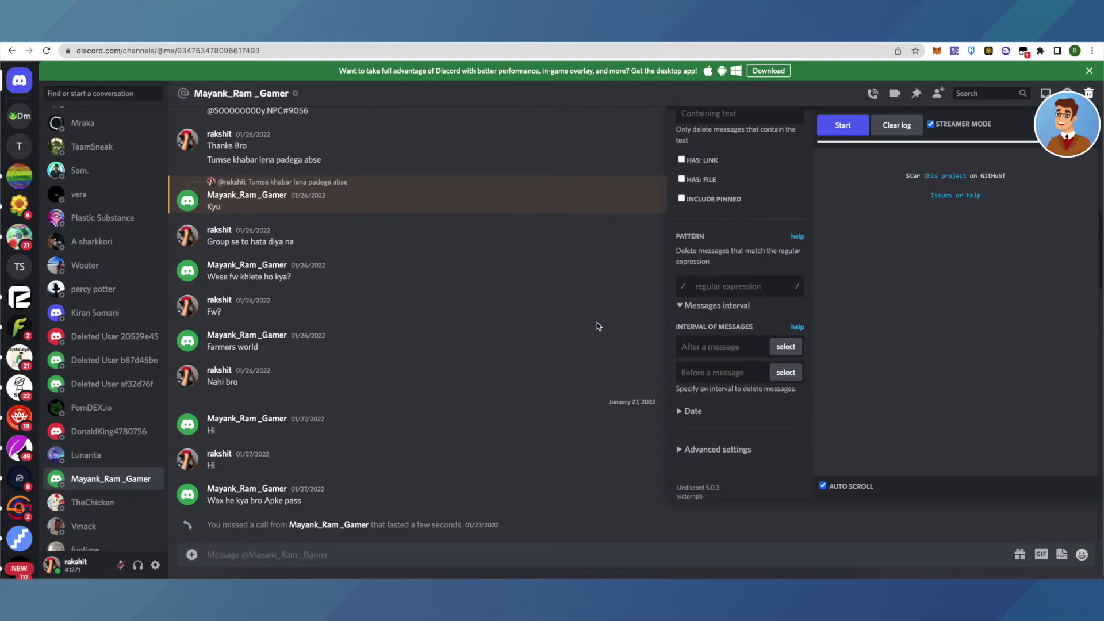
Set the message interval to after "Kyu" and before "Nahi bro", and start and confirm the deletion of the matching messages.
{"action": "left_click", "coordinate": [786, 351]}
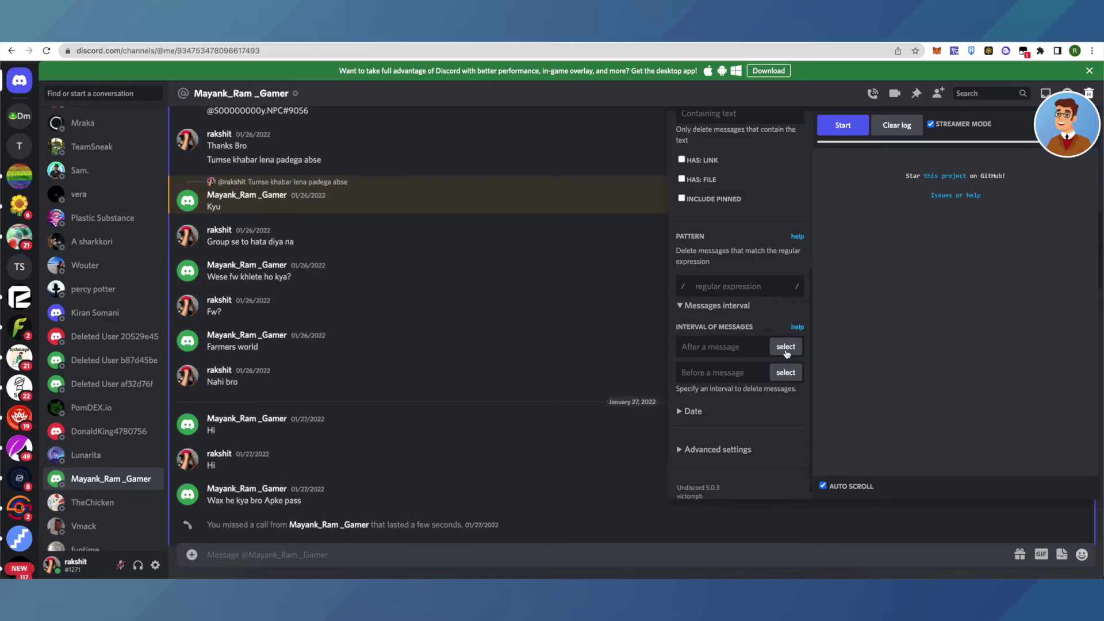
{"action": "left_click", "coordinate": [387, 204]}
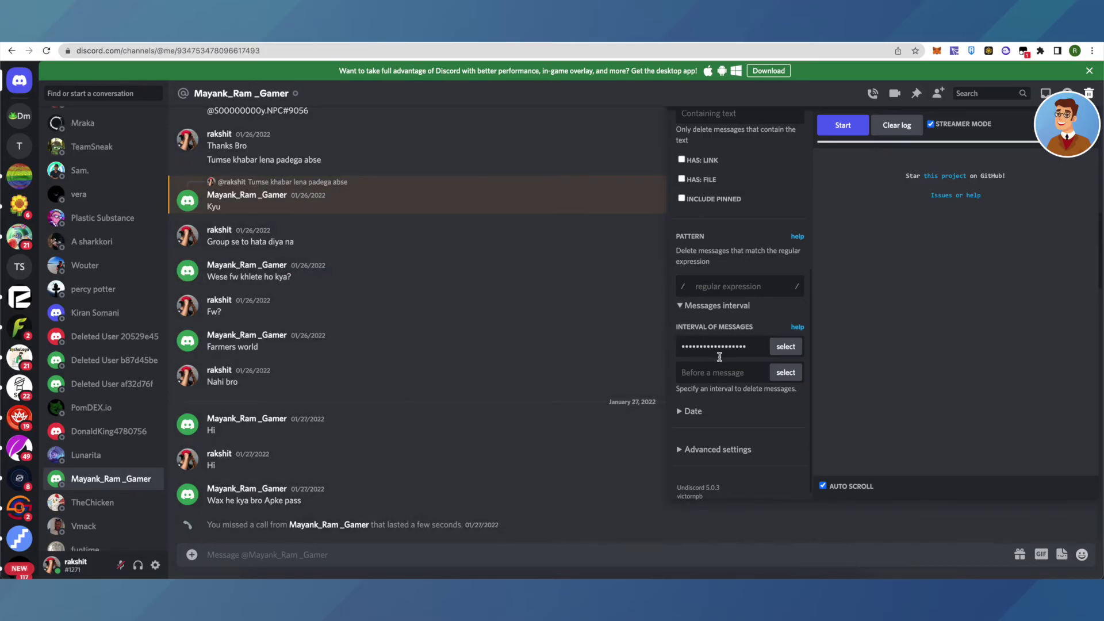
{"action": "left_click", "coordinate": [787, 376]}
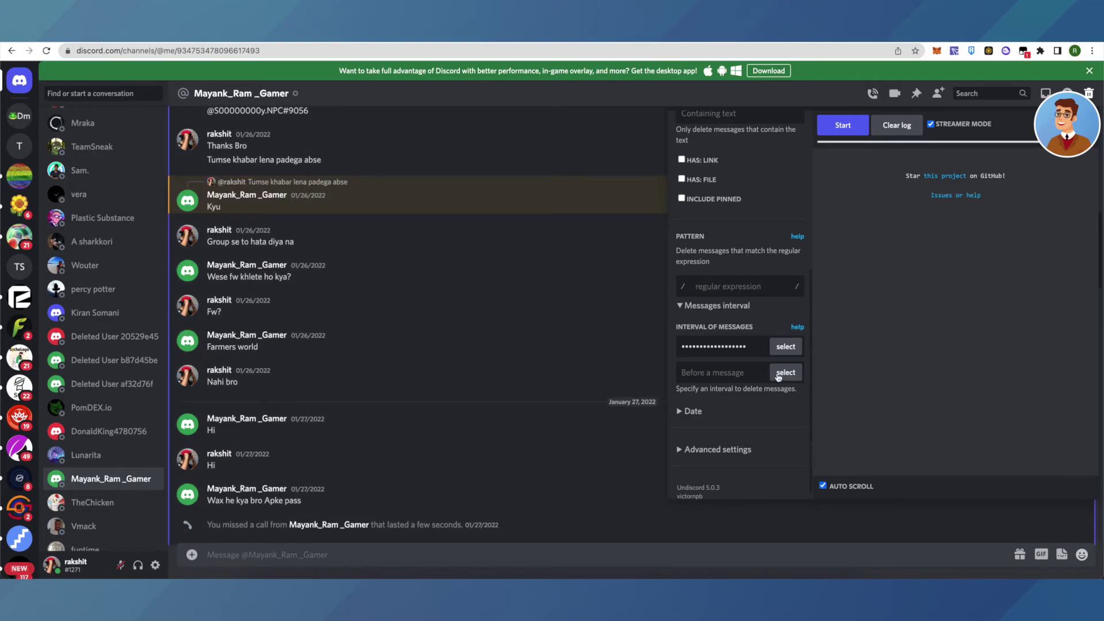
{"action": "left_click", "coordinate": [442, 382]}
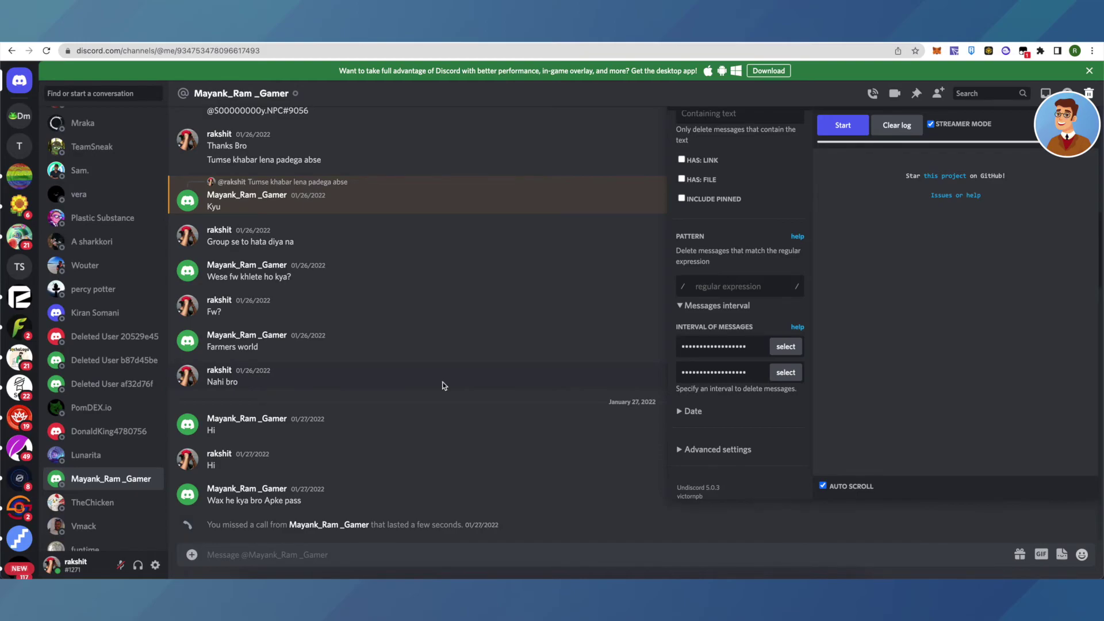
{"action": "left_click", "coordinate": [843, 126]}
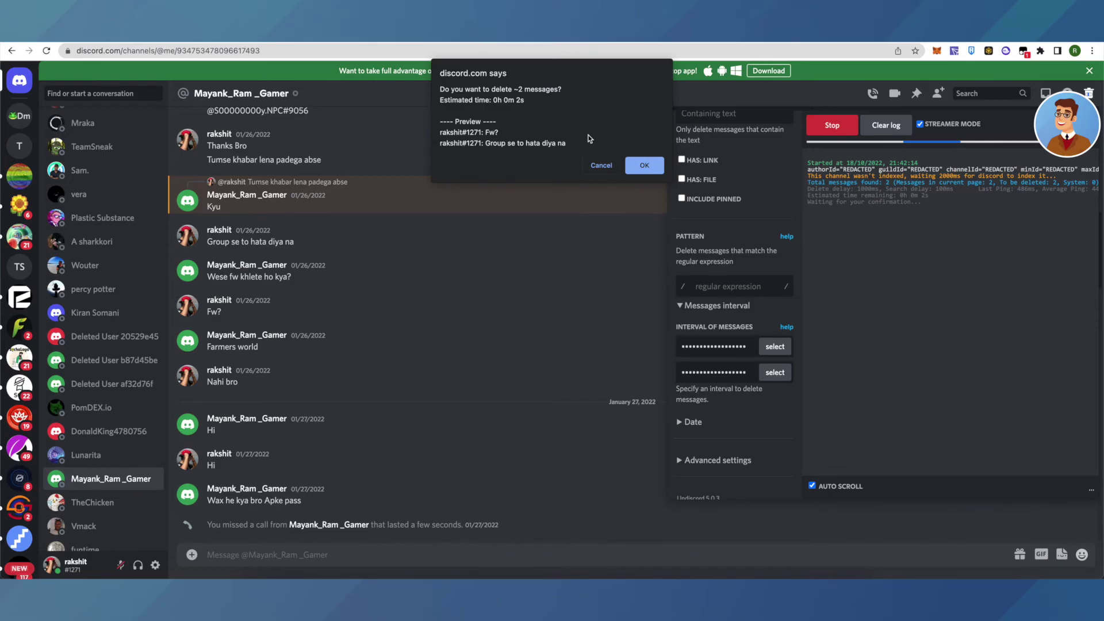
{"action": "left_click", "coordinate": [644, 165]}
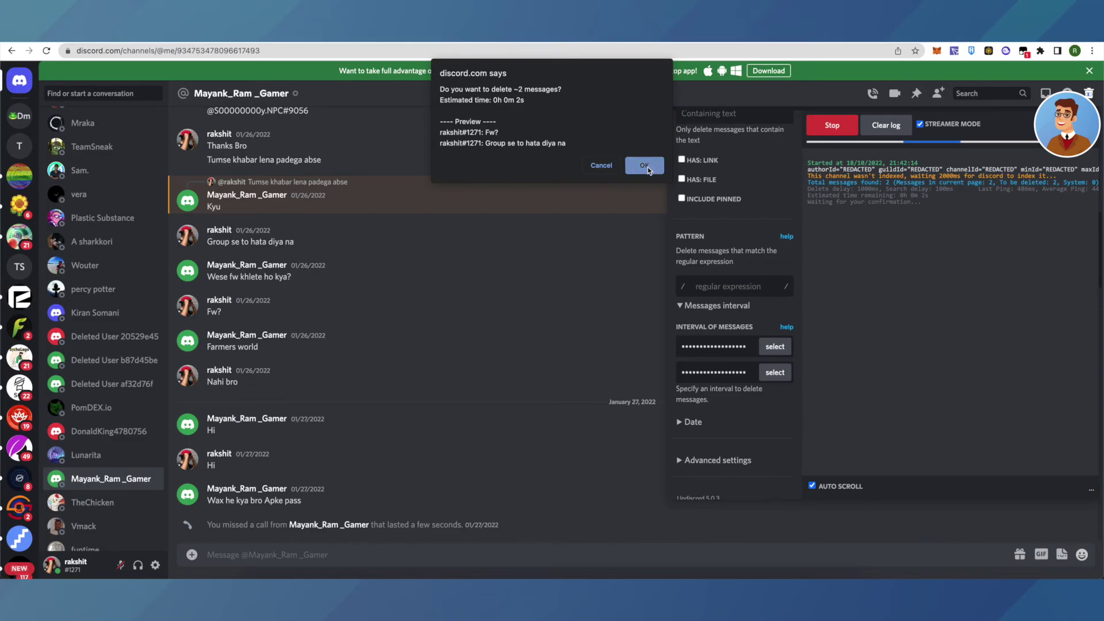